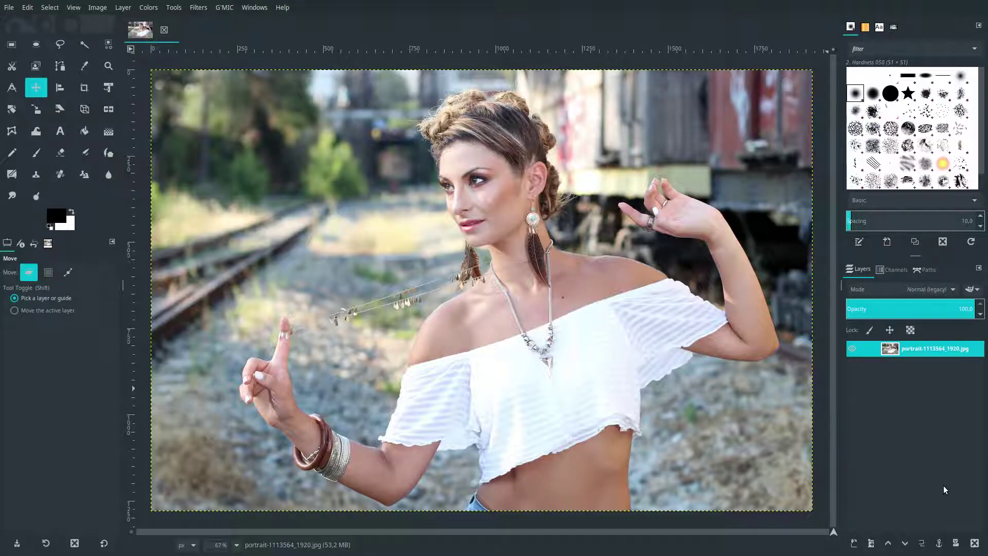
# Duplicate the portrait, hide the original, and start a new Soft light layer.
pyautogui.click(922, 543)
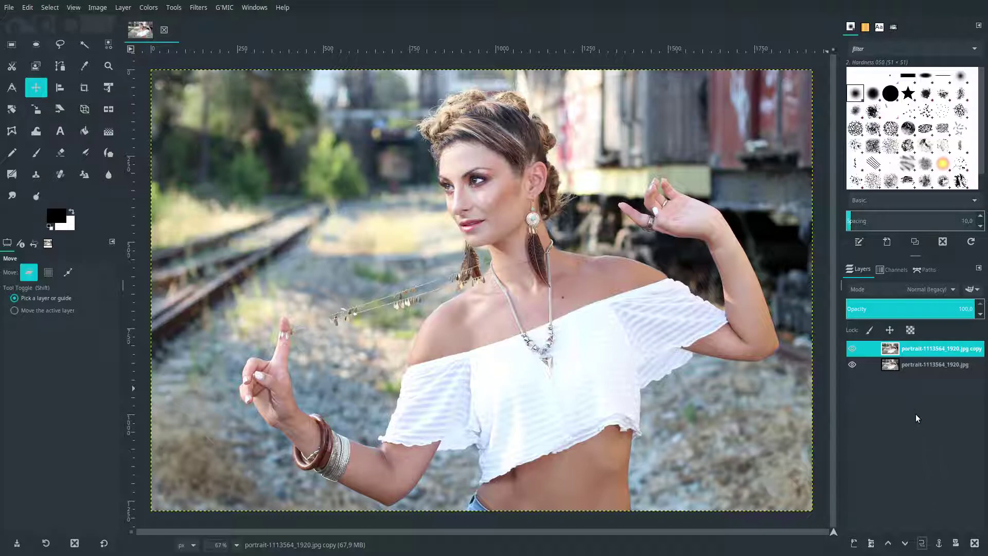
pyautogui.click(852, 365)
pyautogui.click(854, 542)
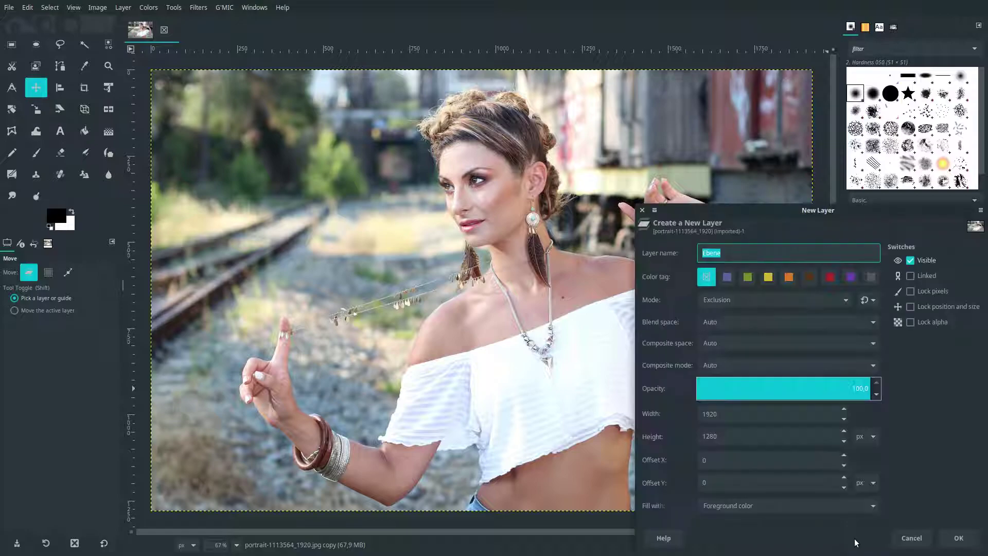
pyautogui.click(834, 299)
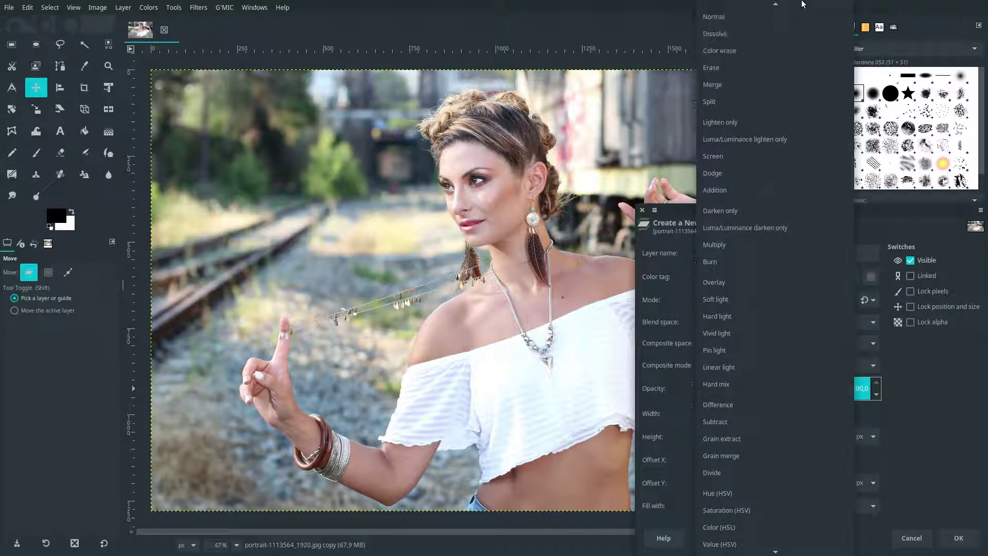
pyautogui.click(775, 303)
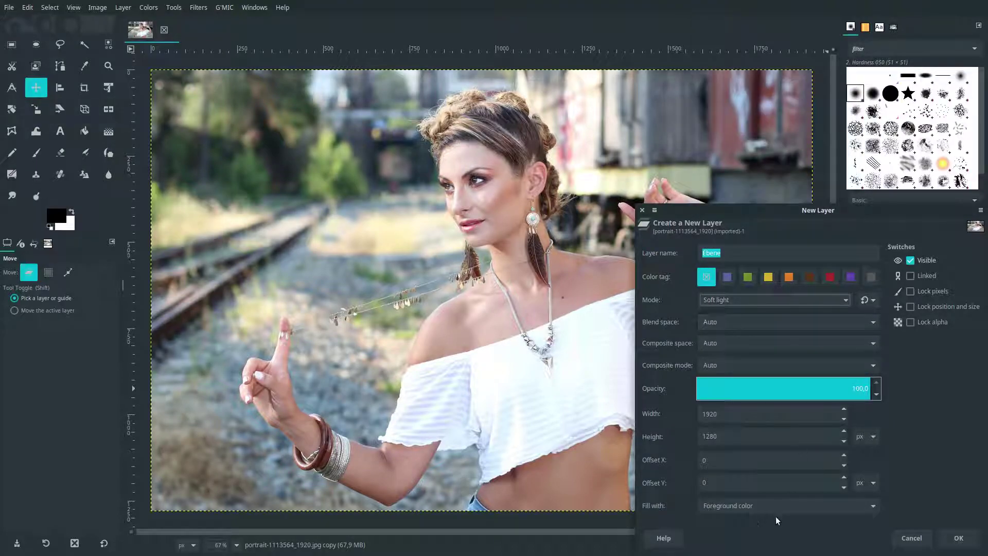
# Add the black layer at 50% opacity and merge it down into the copy.
pyautogui.click(856, 399)
pyautogui.write('50')
pyautogui.press('Return')
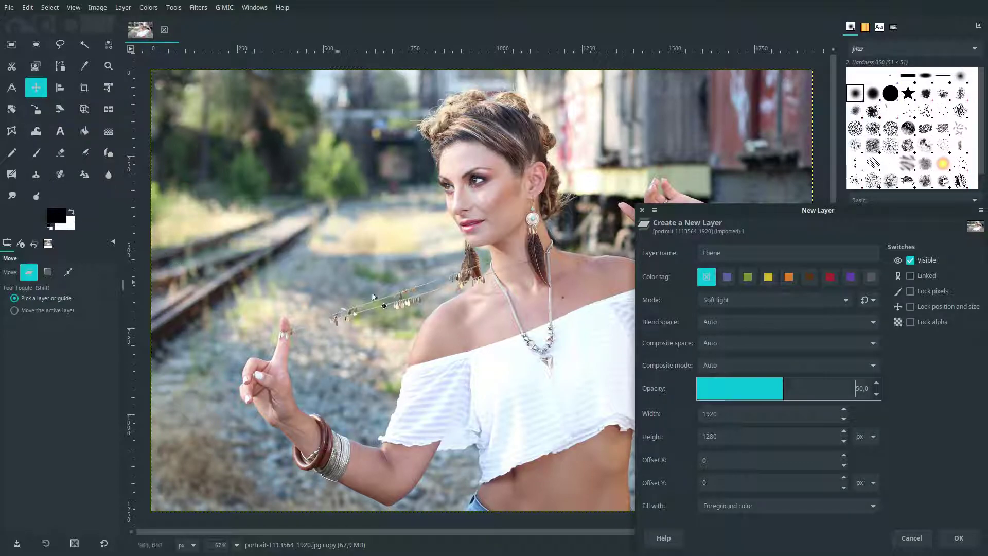
pyautogui.click(967, 541)
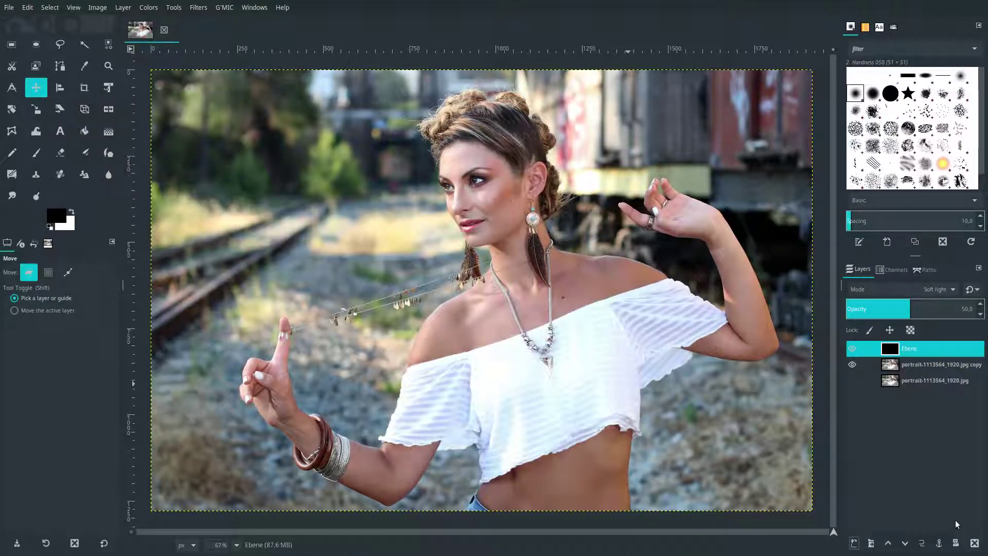
pyautogui.rightClick(891, 350)
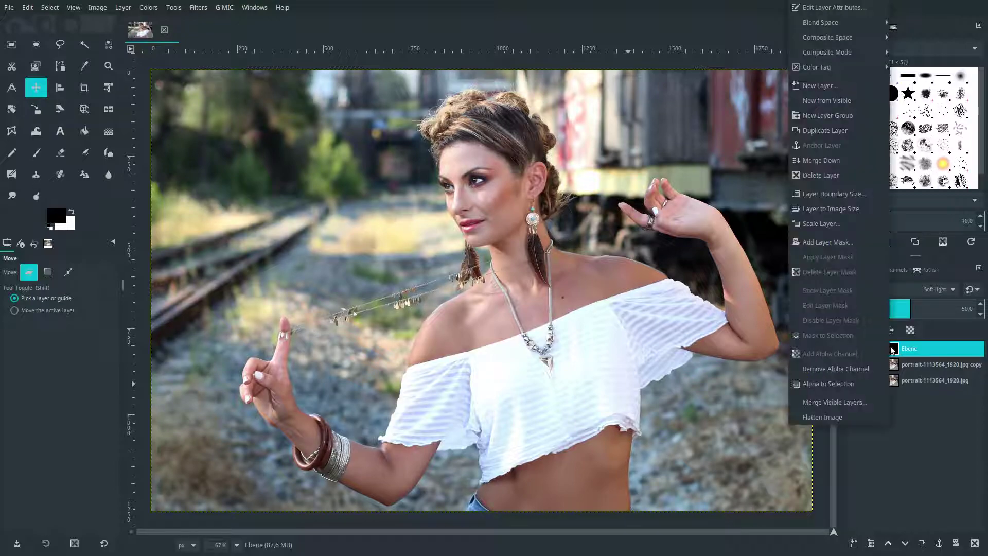
pyautogui.click(851, 162)
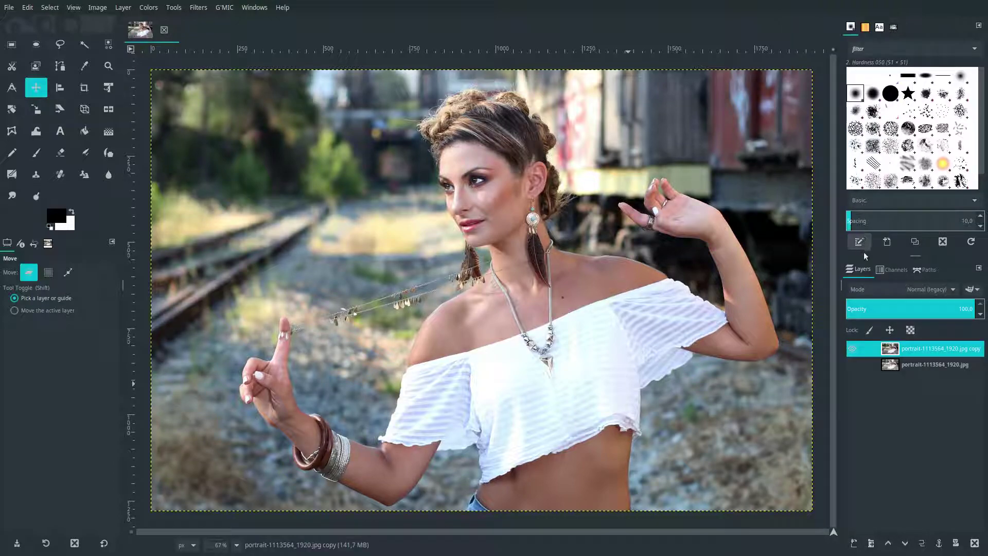
# Start a new layer at 100% opacity in Lighten only mode.
pyautogui.click(854, 543)
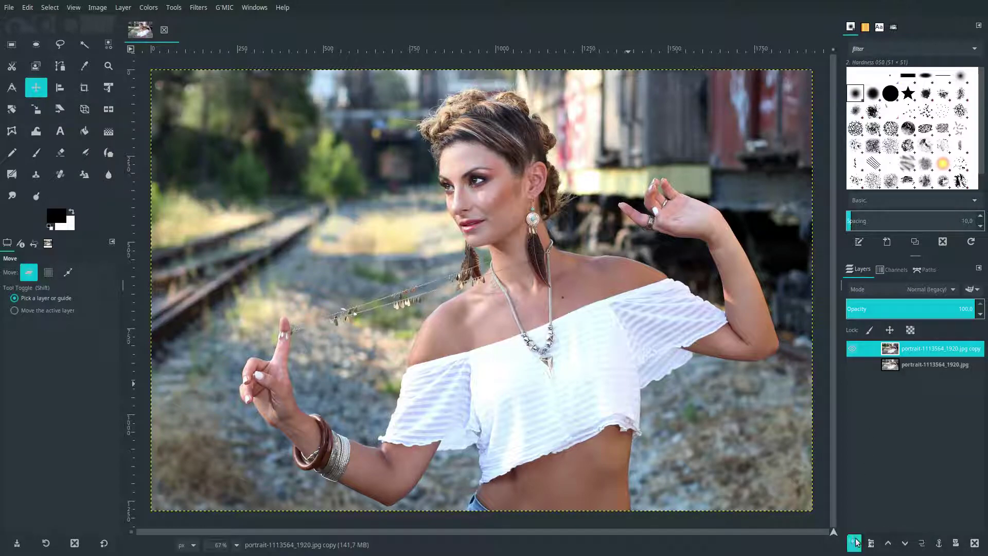
pyautogui.moveTo(837, 388); pyautogui.dragTo(936, 393)
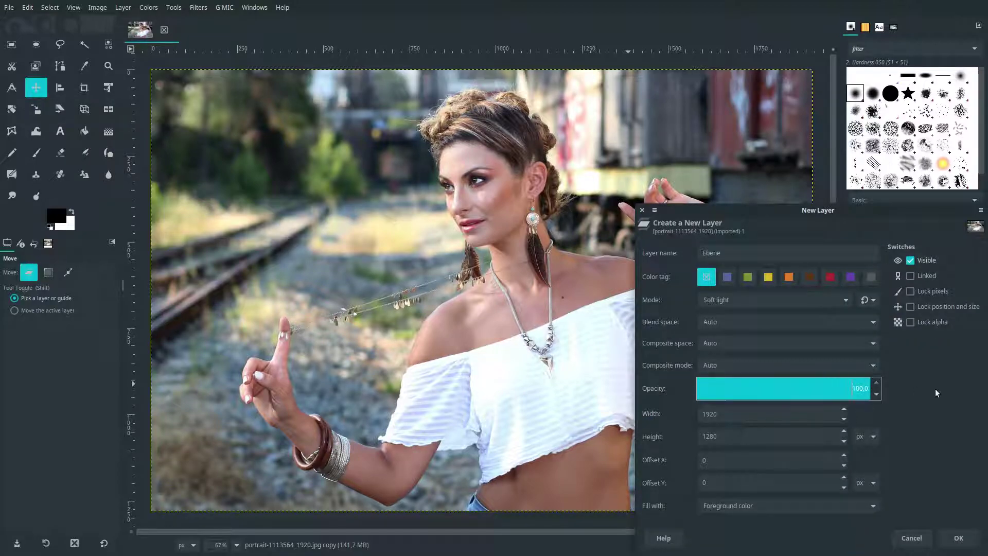
pyautogui.click(802, 302)
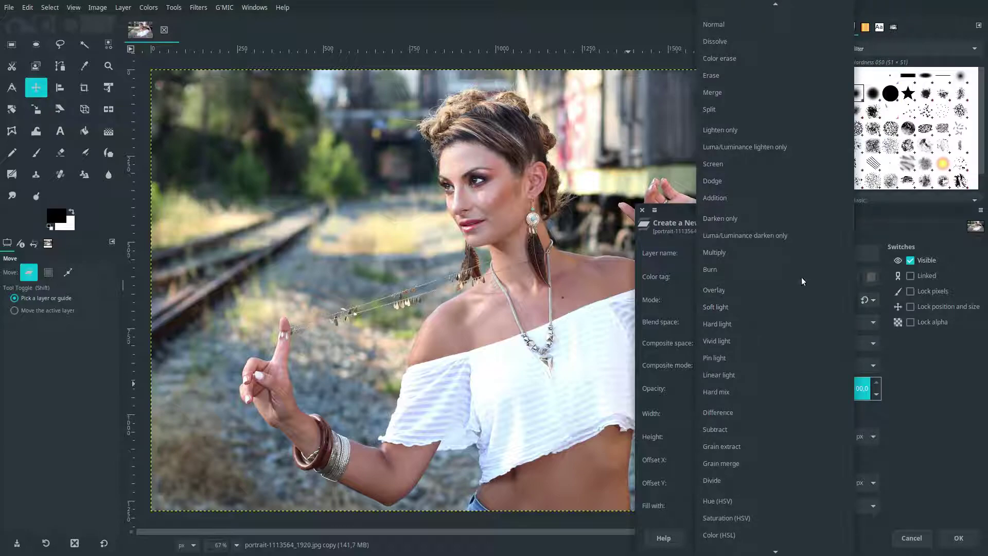
pyautogui.click(788, 135)
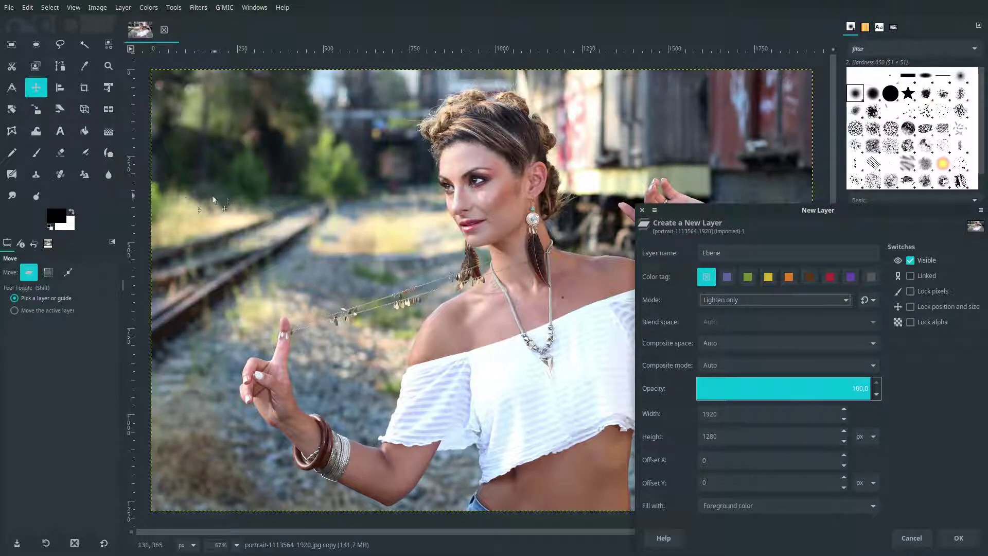
# Fill the new layer with dark grey #504f4f and merge it into the copy.
pyautogui.click(52, 215)
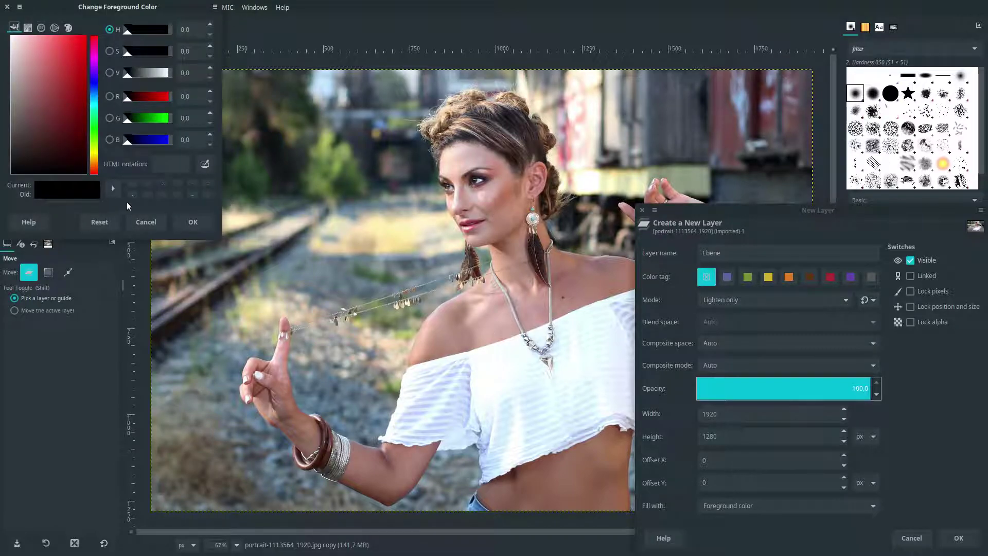
pyautogui.click(161, 195)
pyautogui.doubleClick(167, 163)
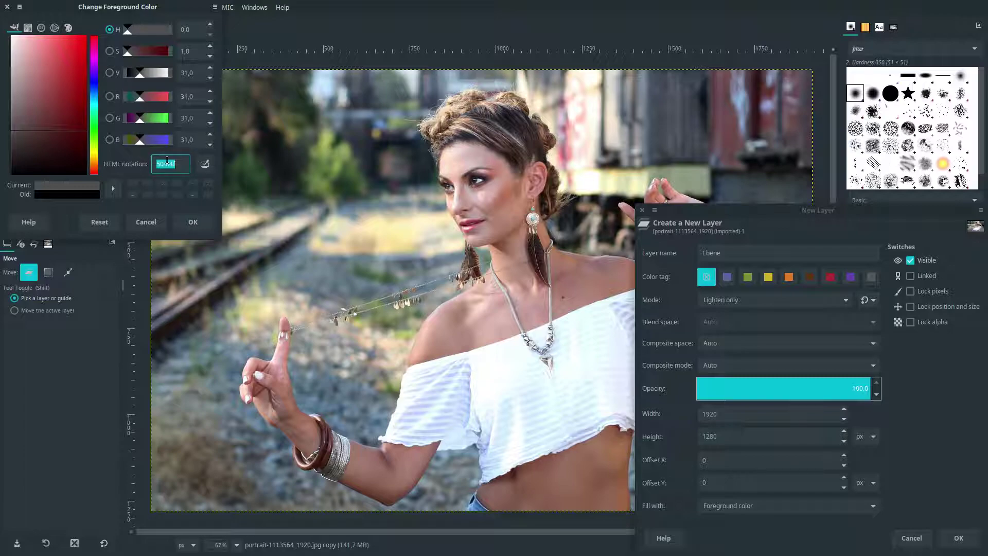
pyautogui.moveTo(169, 163)
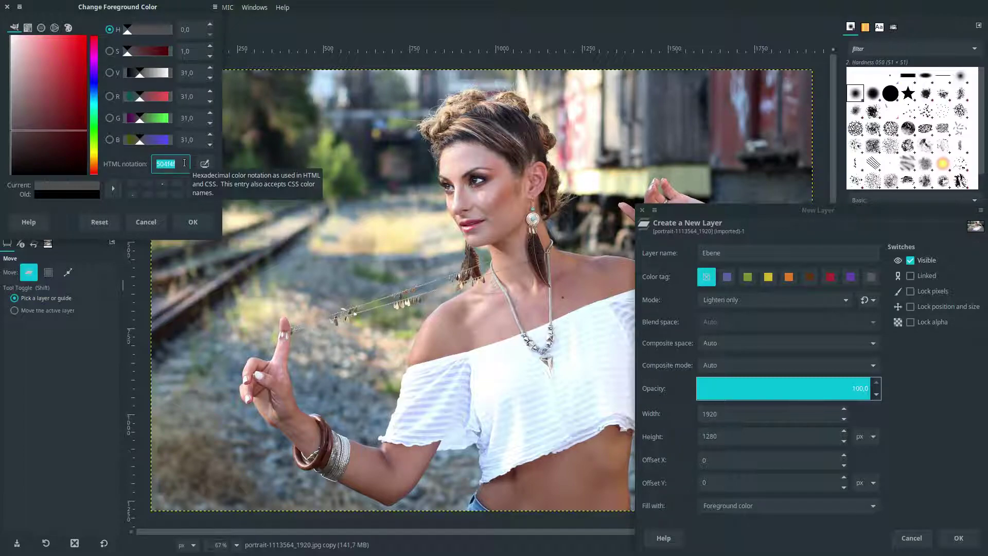
pyautogui.click(184, 163)
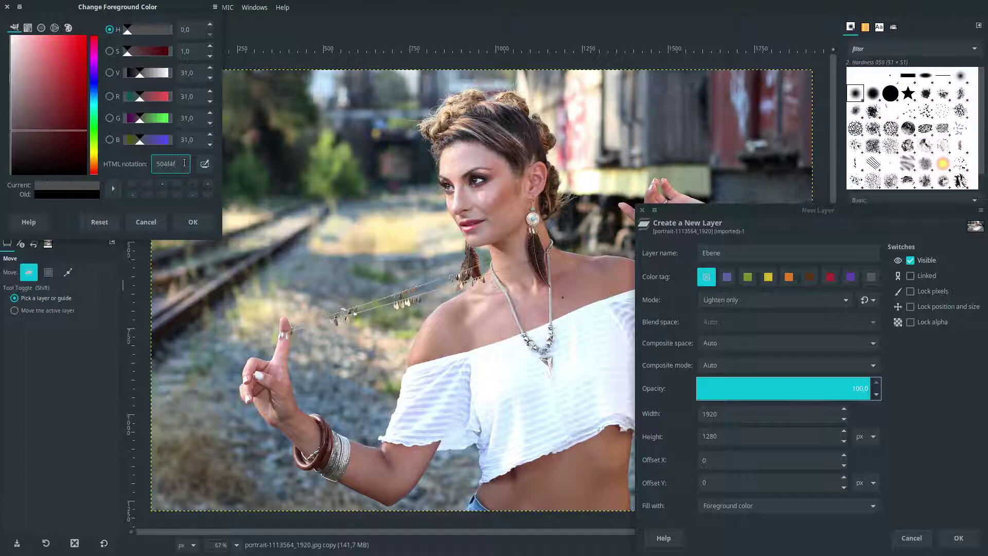
pyautogui.click(181, 218)
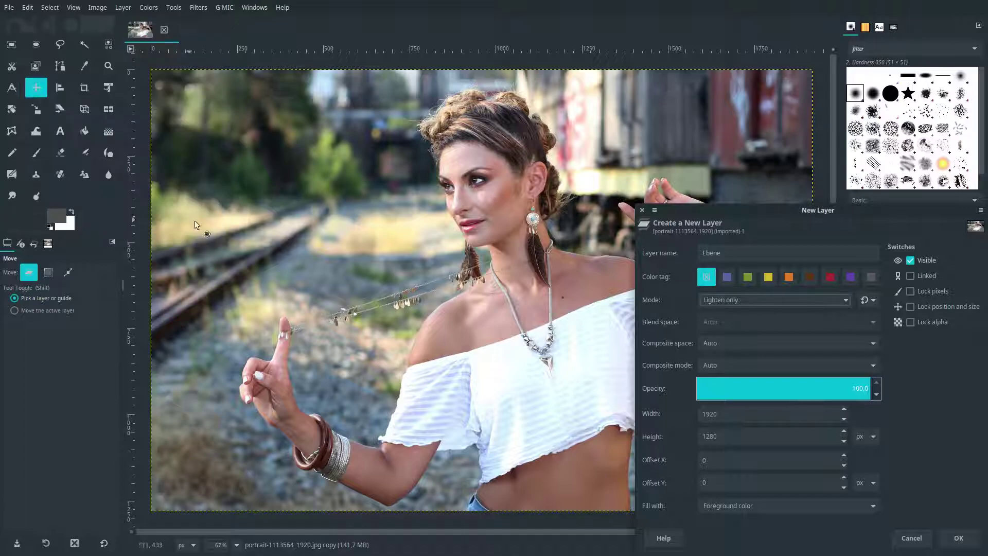
pyautogui.click(960, 543)
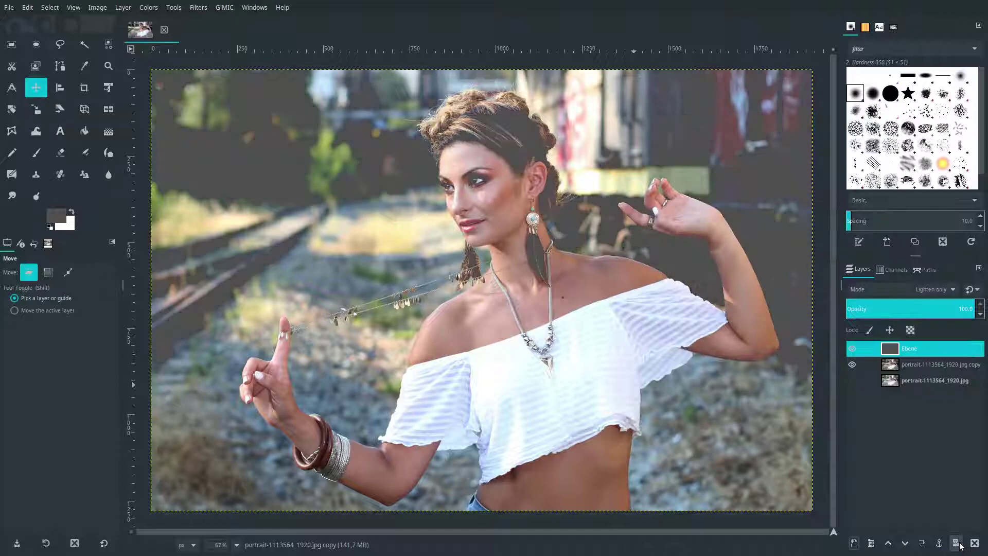
pyautogui.rightClick(921, 350)
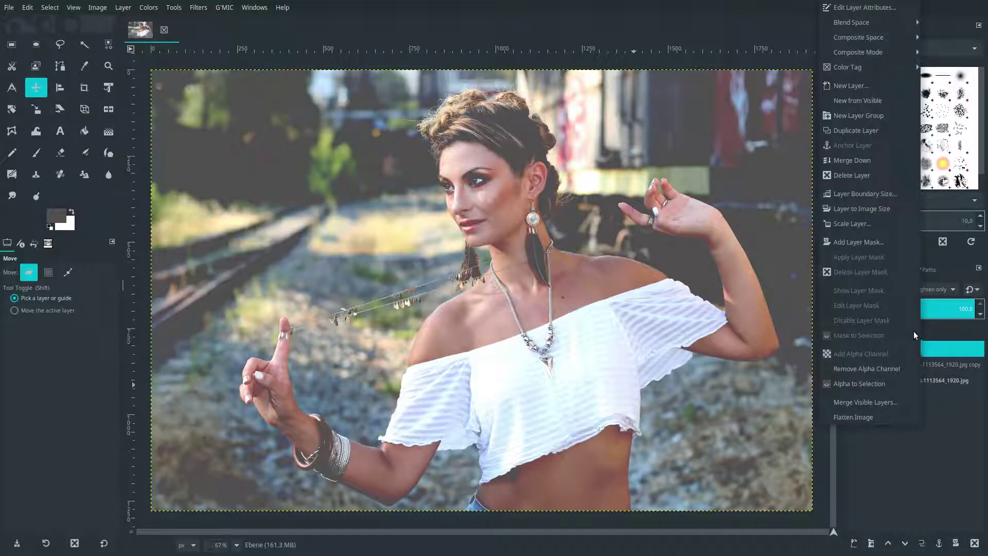
pyautogui.press('Escape')
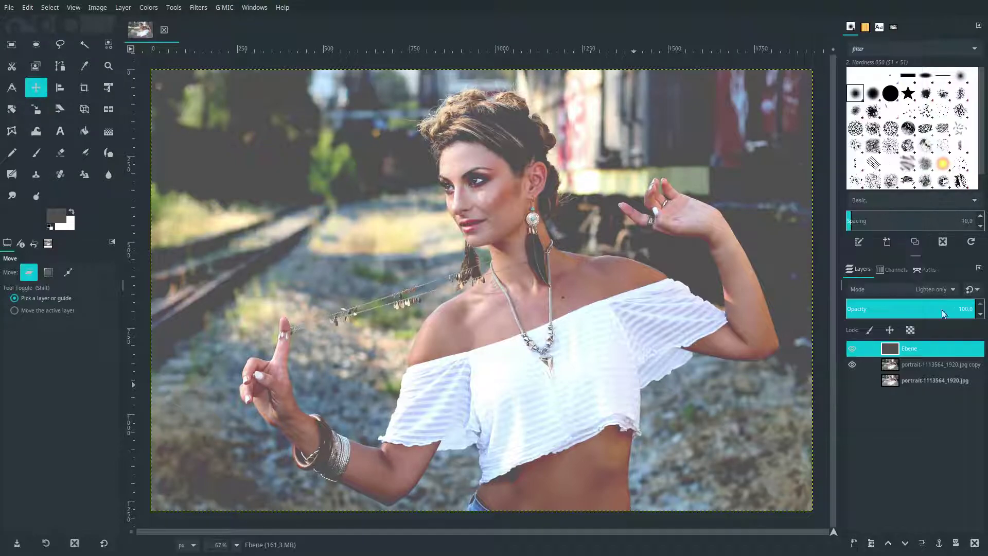
pyautogui.hotkey('ctrl', 'z')
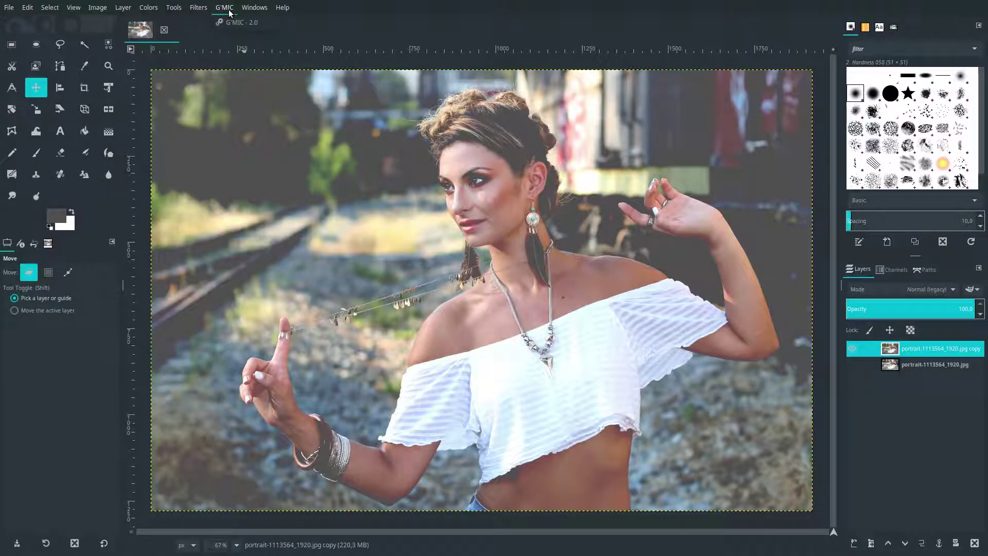
# Apply G'MIC's Colors > Zone system filter with the white point lowered to 200.
pyautogui.click(236, 23)
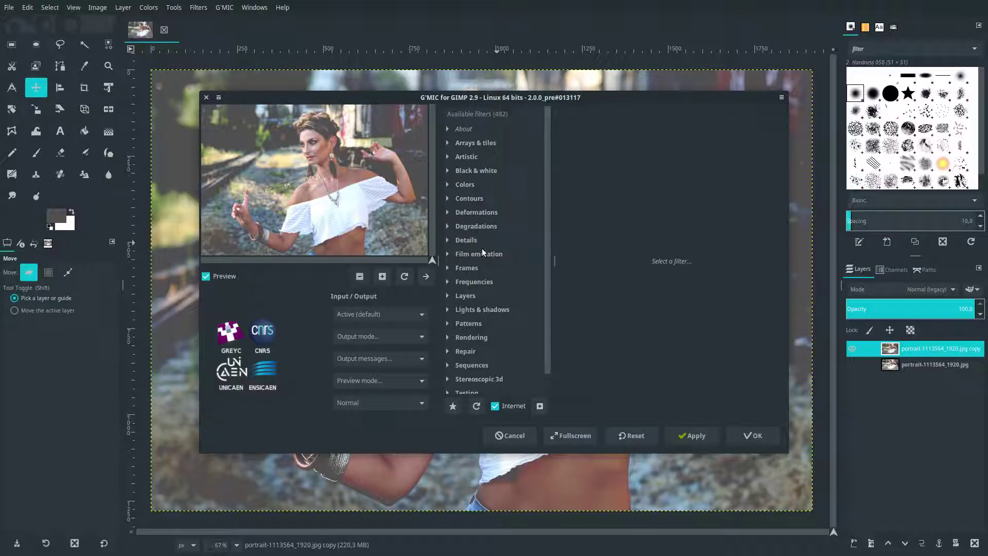
pyautogui.click(447, 184)
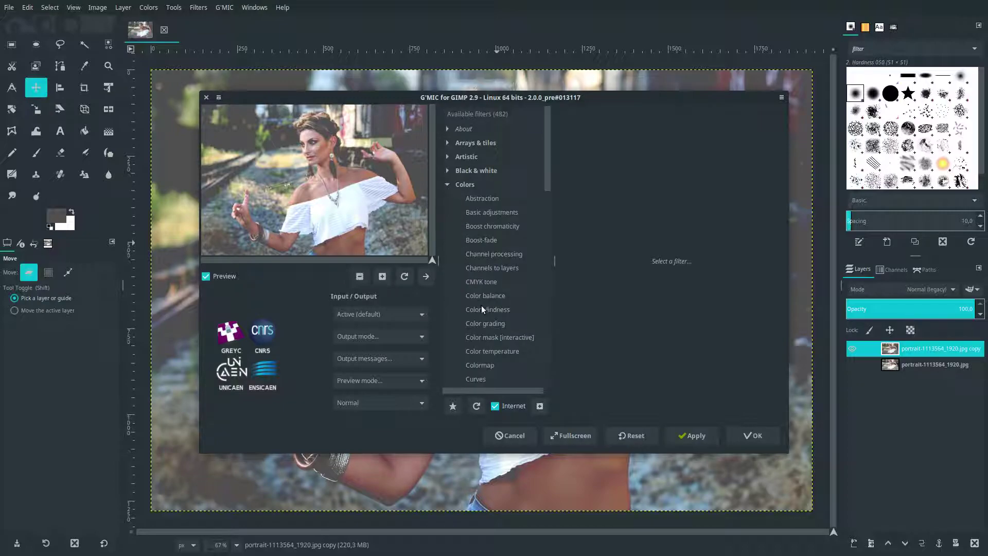
pyautogui.scroll(-4, 489, 324)
pyautogui.scroll(-4, 489, 322)
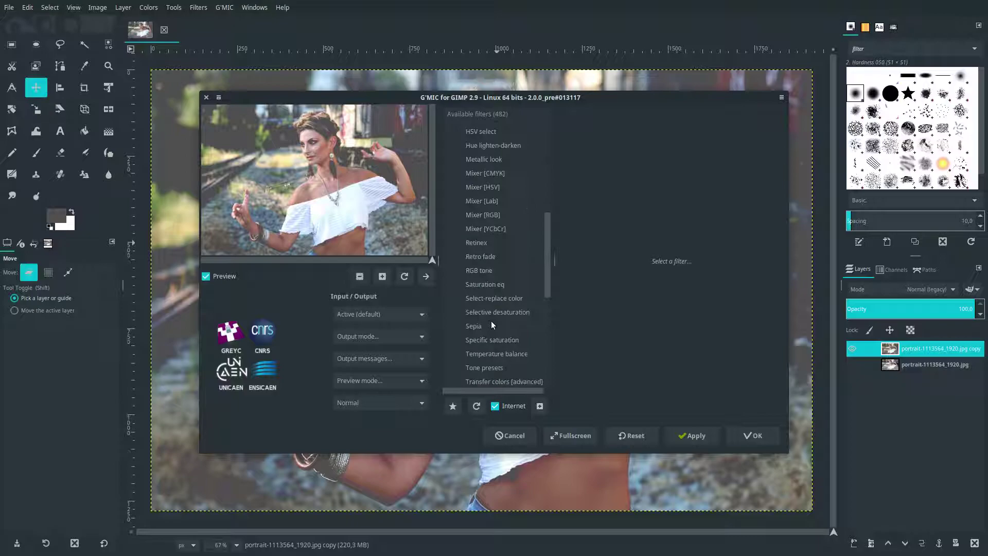
pyautogui.scroll(-3, 491, 320)
pyautogui.scroll(-1, 491, 320)
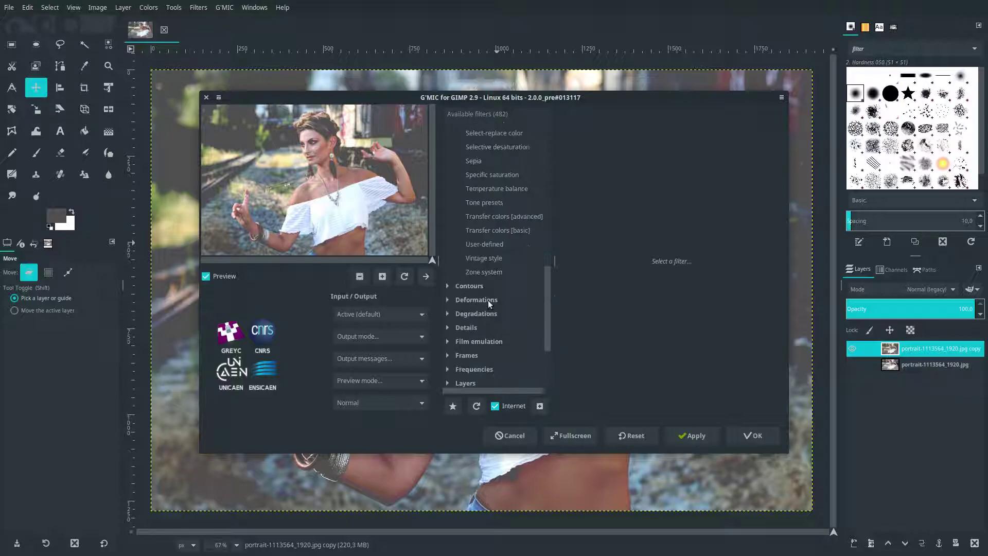
pyautogui.click(485, 274)
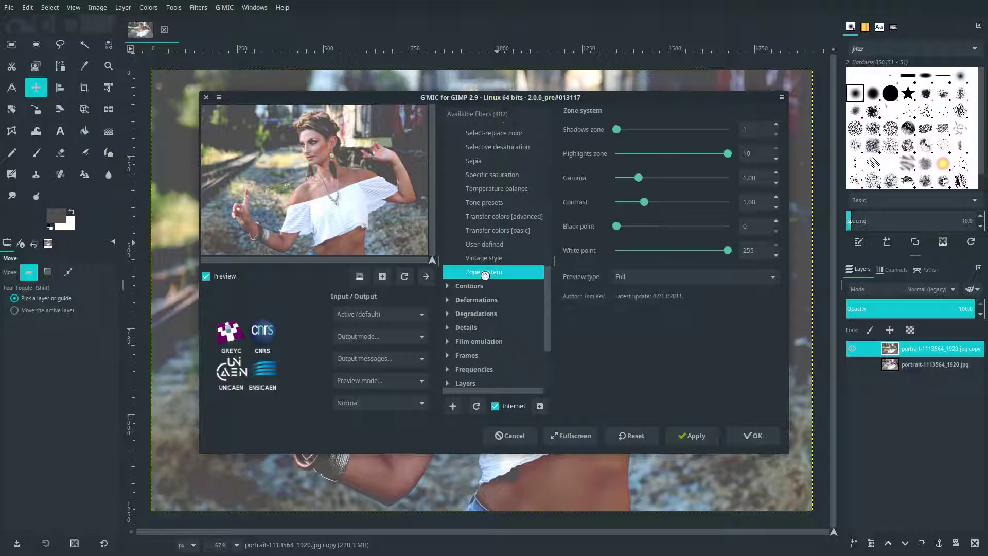
pyautogui.doubleClick(756, 252)
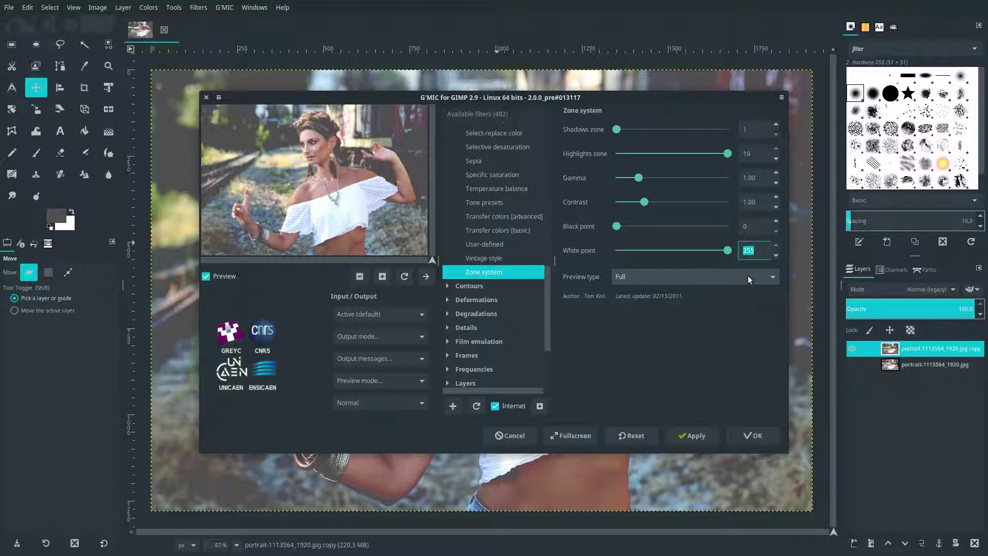
pyautogui.write('200')
pyautogui.press('Return')
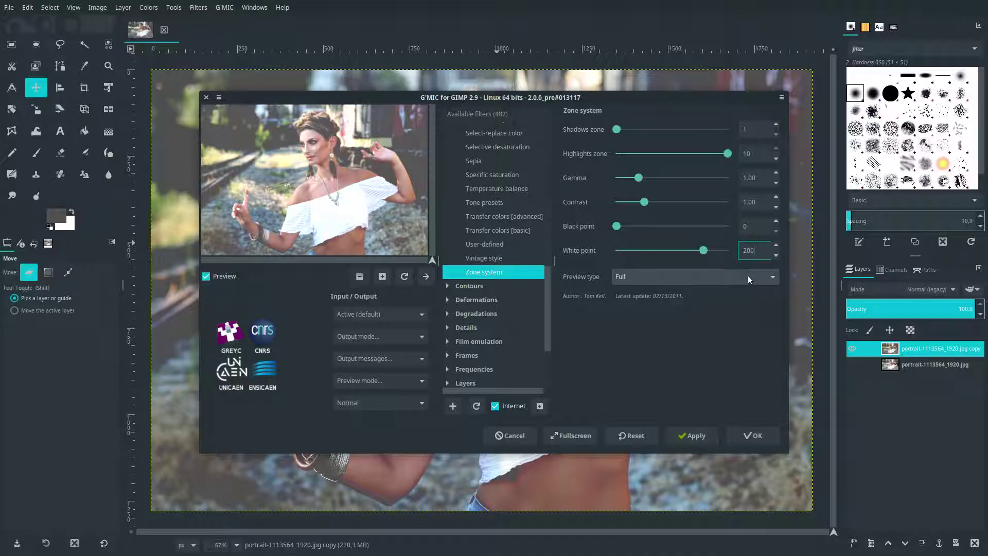
pyautogui.click(743, 437)
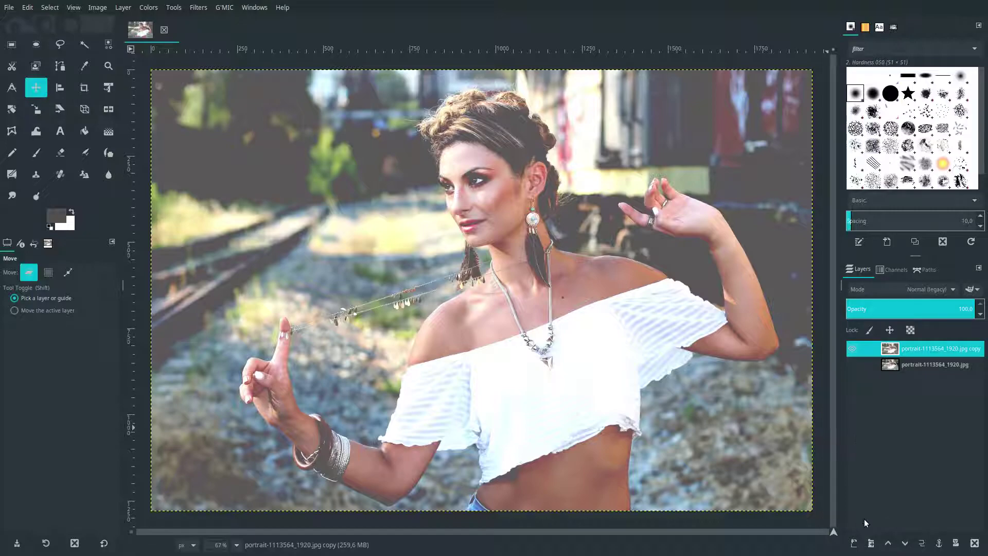
# Set up a new Exclusion-mode layer with blue #004caa as the fill colour.
pyautogui.click(855, 545)
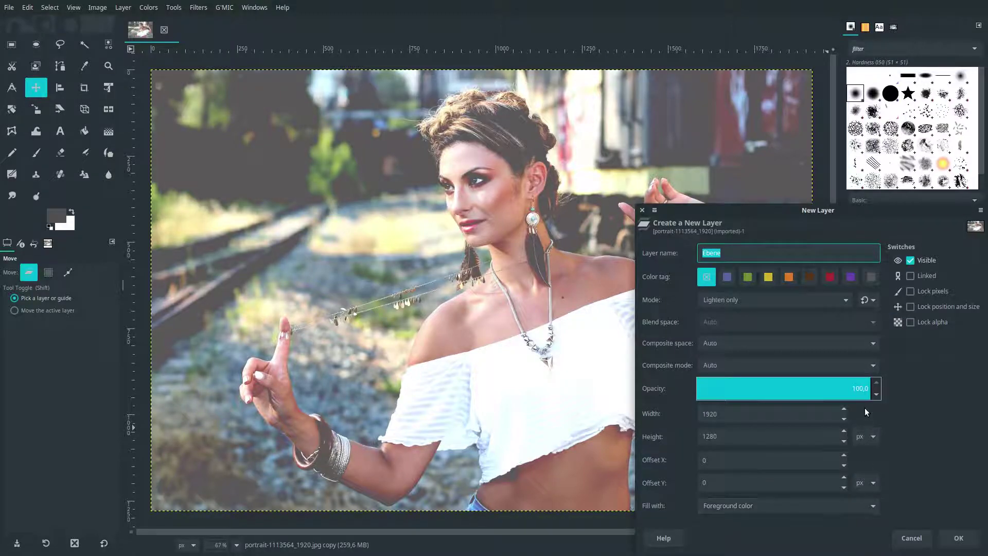
pyautogui.click(843, 302)
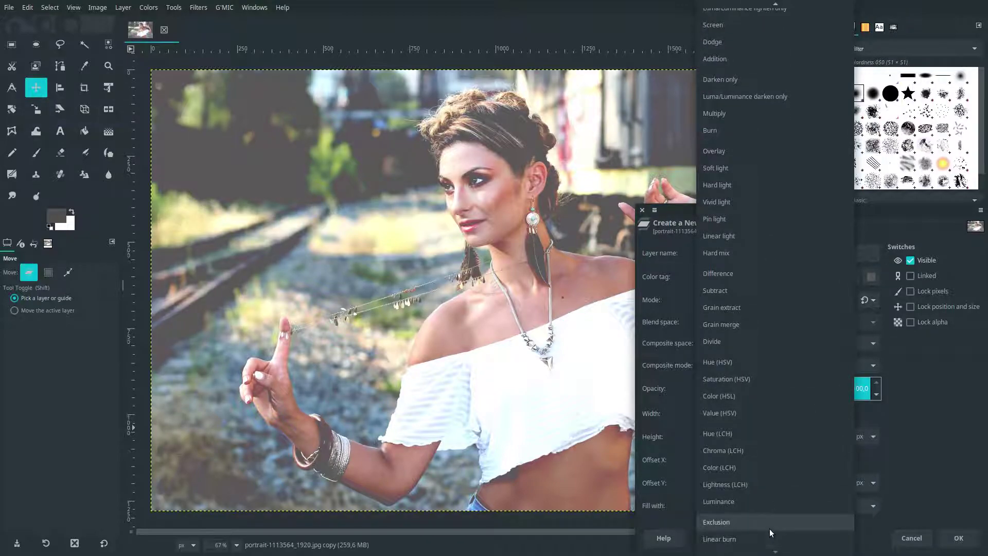
pyautogui.click(769, 529)
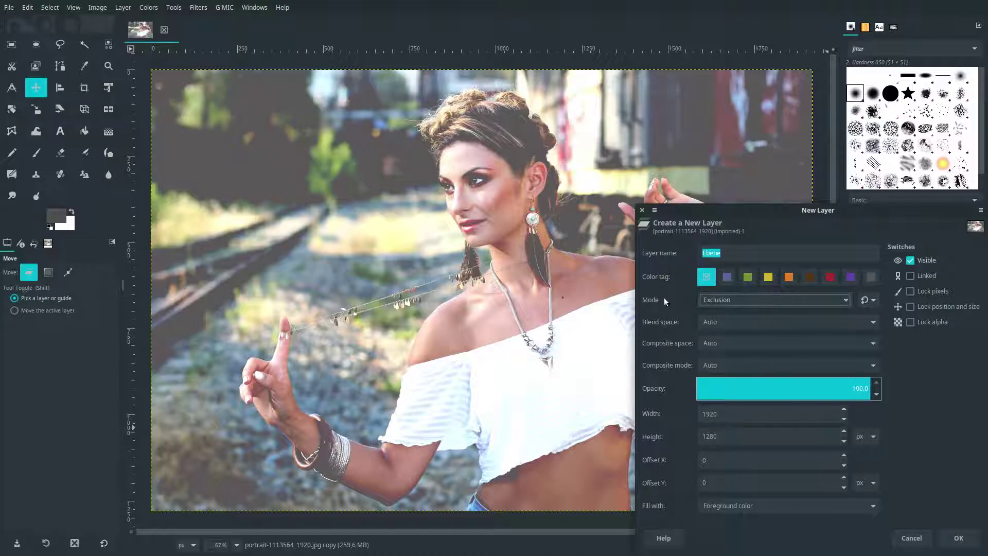
pyautogui.click(58, 217)
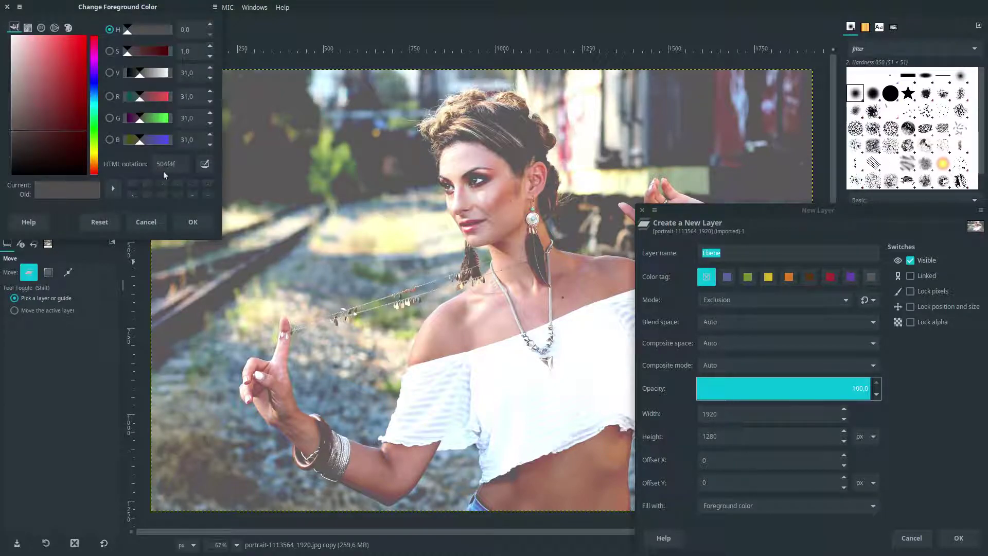
pyautogui.doubleClick(181, 162)
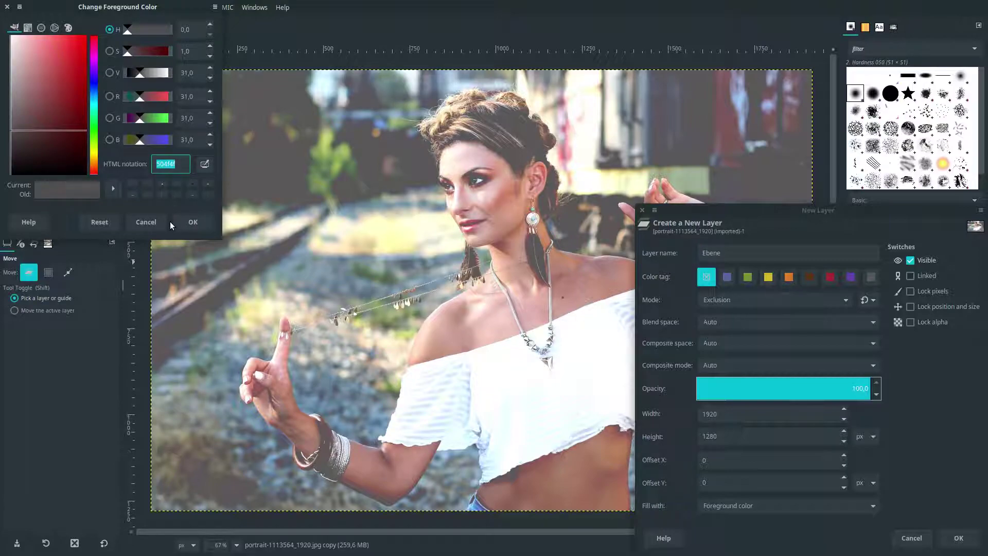
pyautogui.write('0')
pyautogui.write('0')
pyautogui.write('4c')
pyautogui.write('aa')
pyautogui.click(175, 221)
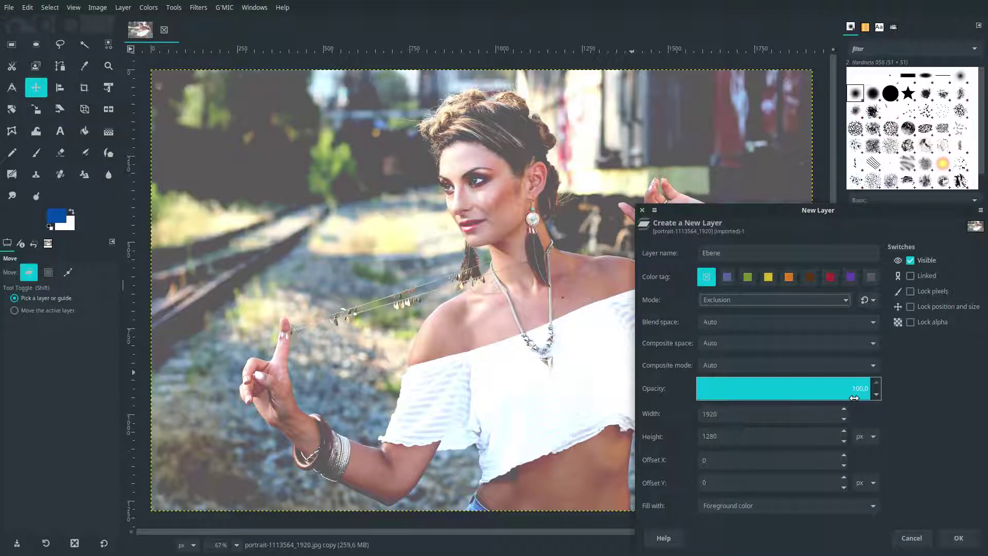
# Create the blue layer at 15% opacity and merge it down into the photo copy.
pyautogui.write('15')
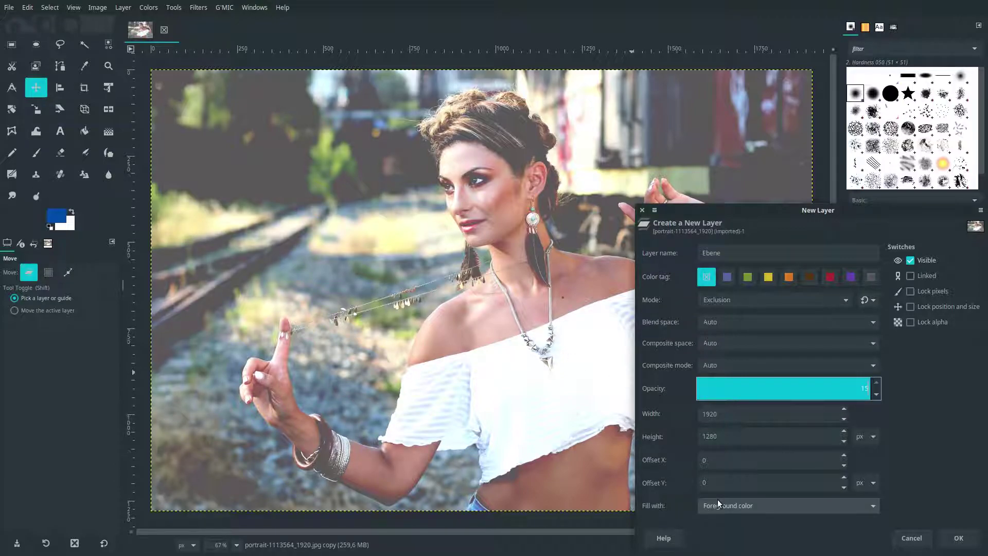
pyautogui.press('Return')
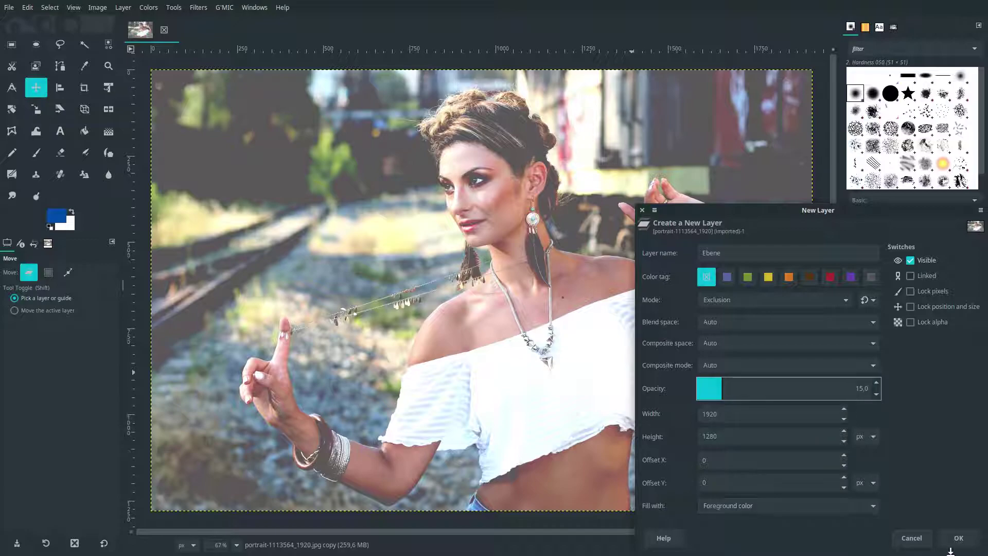
pyautogui.click(956, 540)
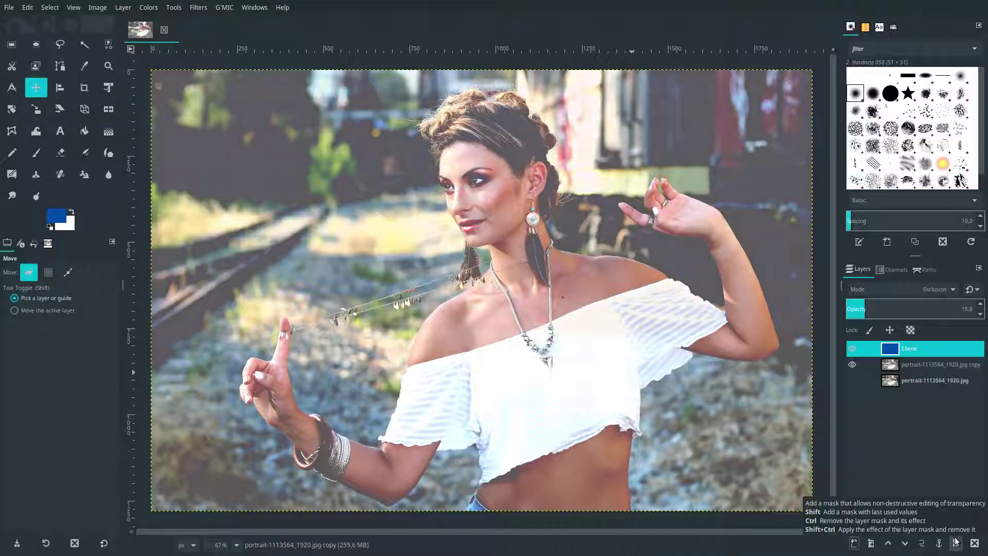
pyautogui.click(970, 314)
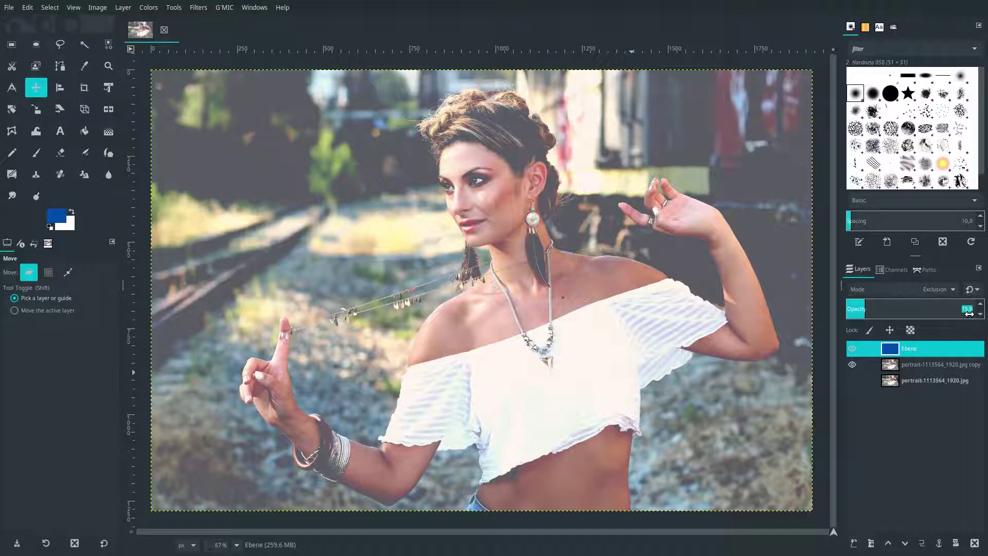
pyautogui.write('30')
pyautogui.press('Return')
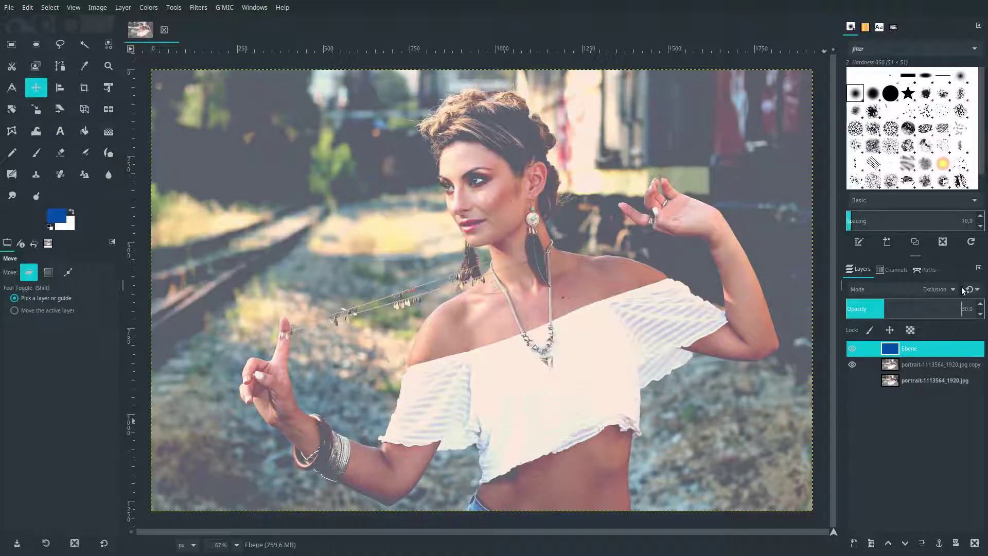
pyautogui.click(964, 313)
pyautogui.write('15.0')
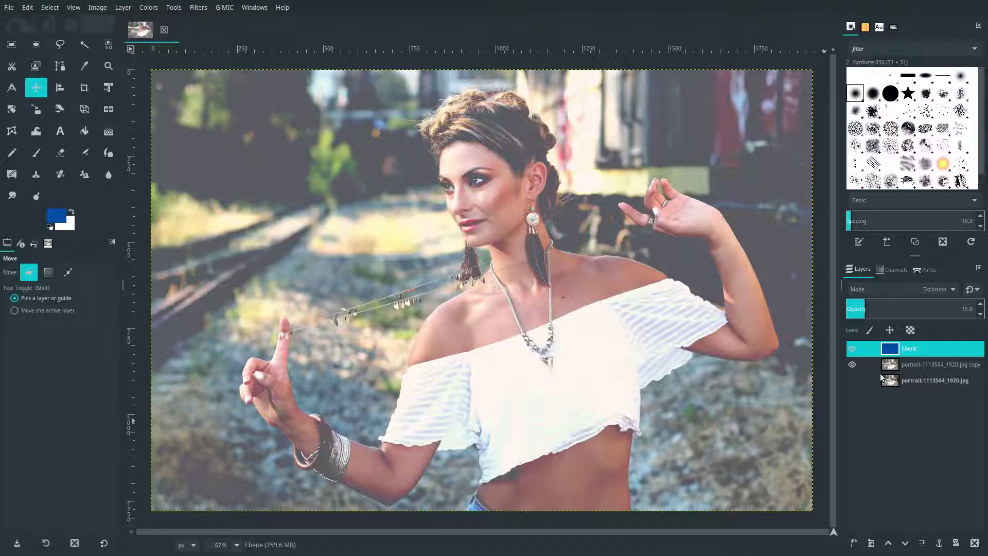
pyautogui.rightClick(890, 351)
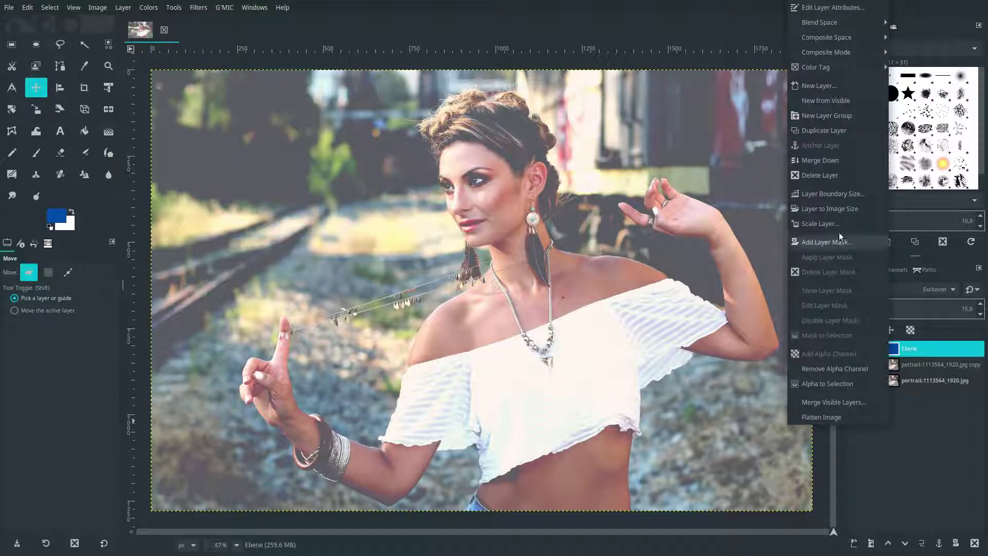
pyautogui.click(834, 162)
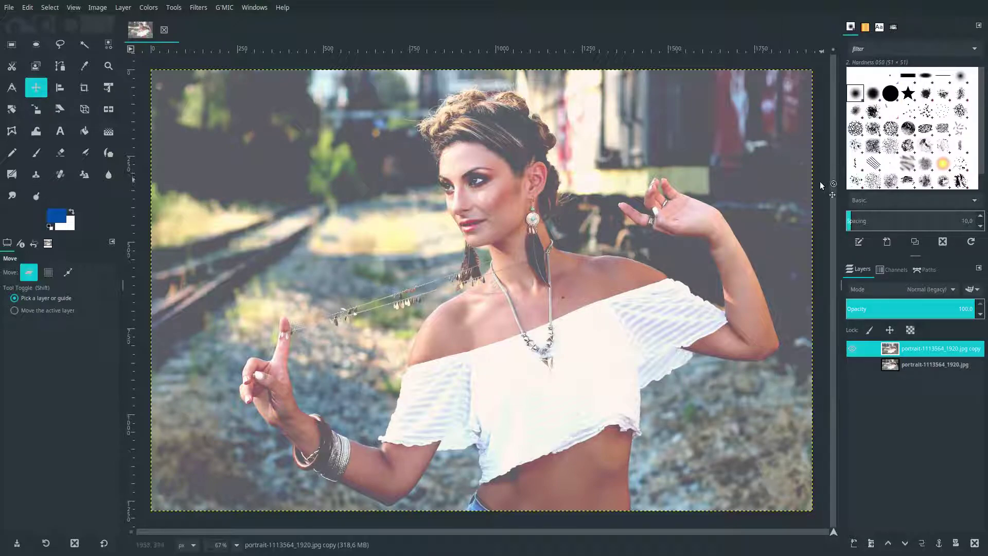
# Choose the G'MIC Lights & shadows > Light leaks filter.
pyautogui.click(230, 10)
pyautogui.click(234, 23)
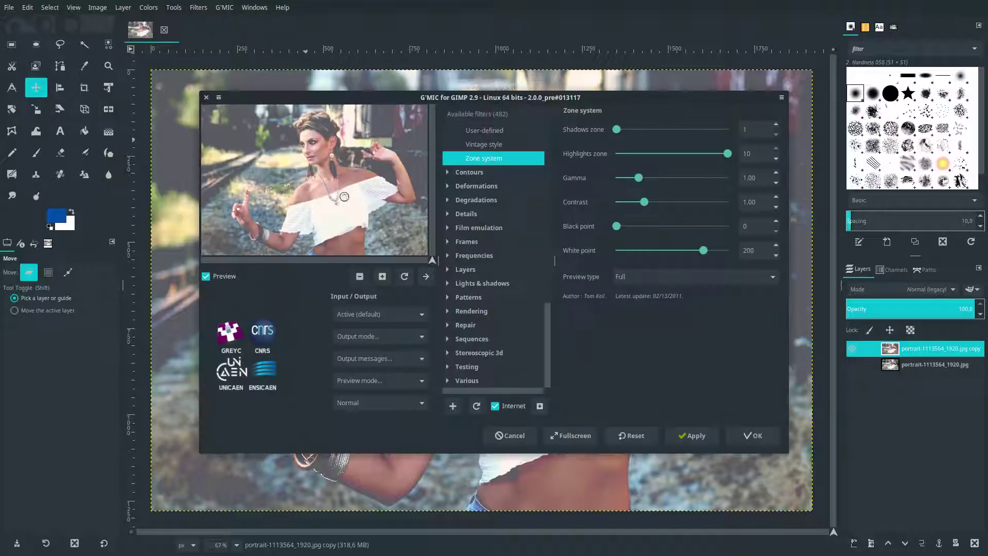
pyautogui.scroll(3, 453, 222)
pyautogui.scroll(5, 455, 223)
pyautogui.scroll(3, 456, 223)
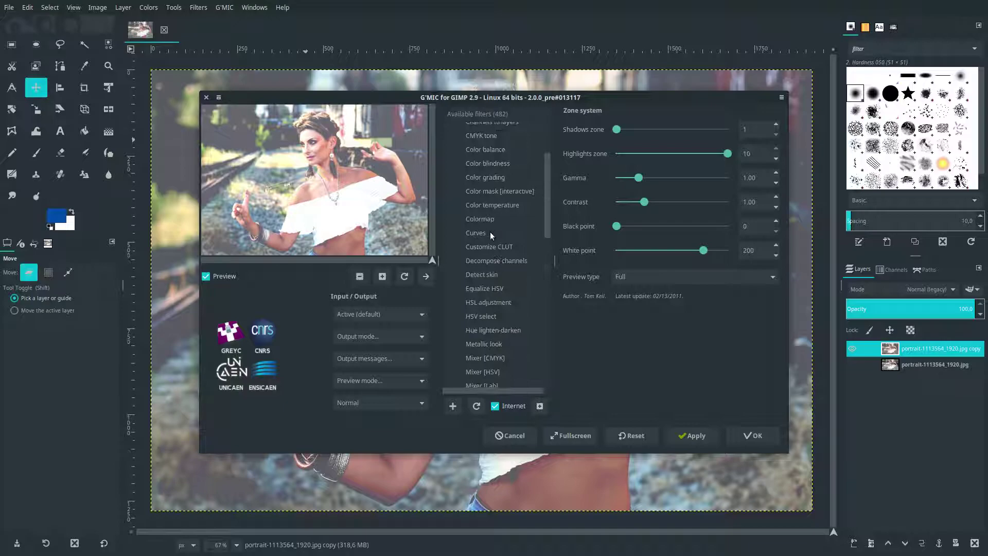
pyautogui.scroll(3, 456, 225)
pyautogui.click(447, 171)
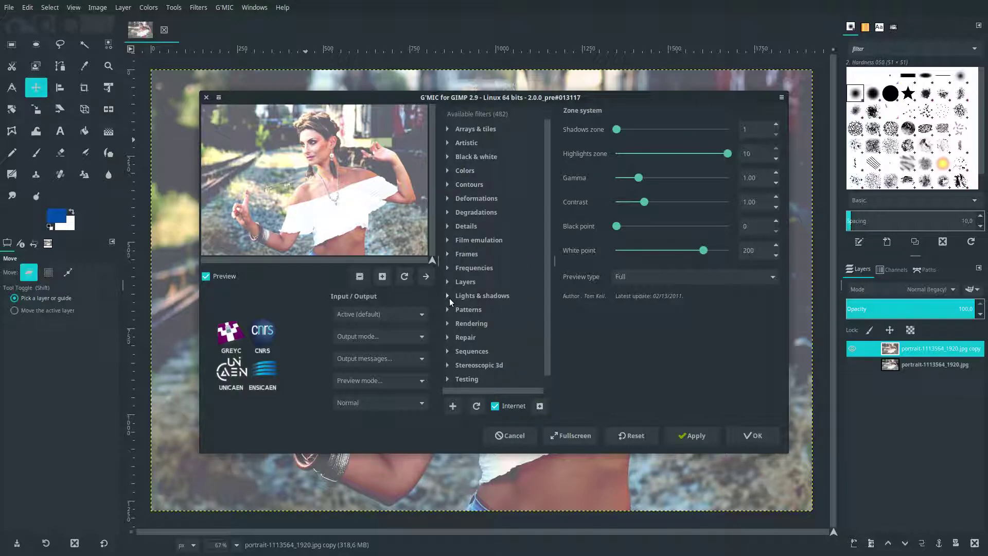
pyautogui.click(448, 297)
pyautogui.scroll(-1, 468, 308)
pyautogui.scroll(-1, 476, 308)
pyautogui.scroll(-1, 483, 308)
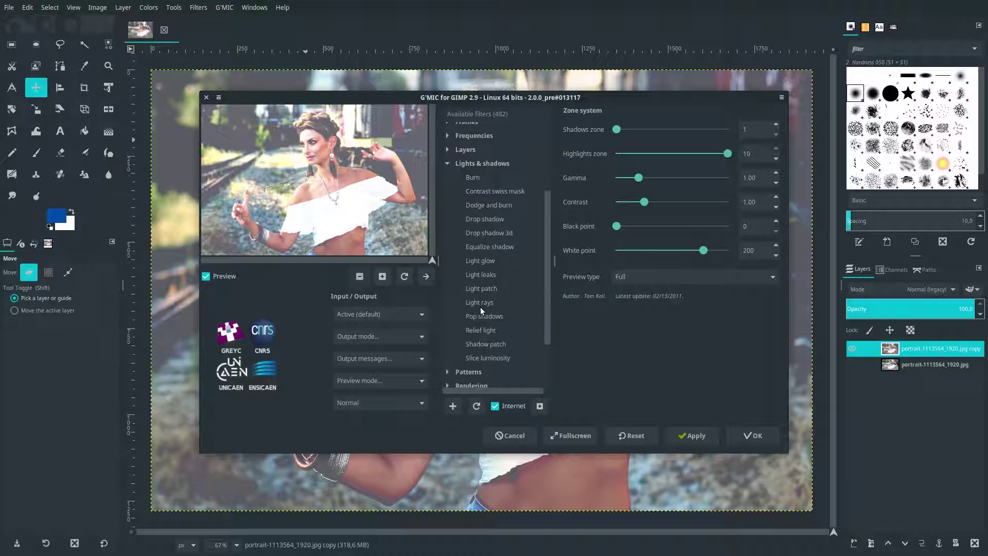
pyautogui.click(497, 276)
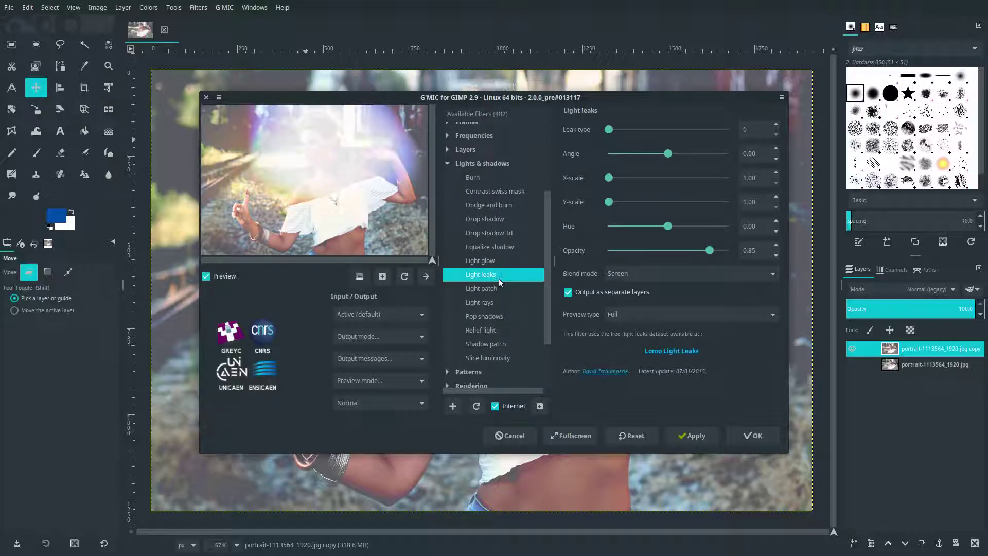
# Set leak type 55, angle 12, X-scale 7 and Y-scale 7.50.
pyautogui.click(760, 130)
pyautogui.write('55')
pyautogui.press('Return')
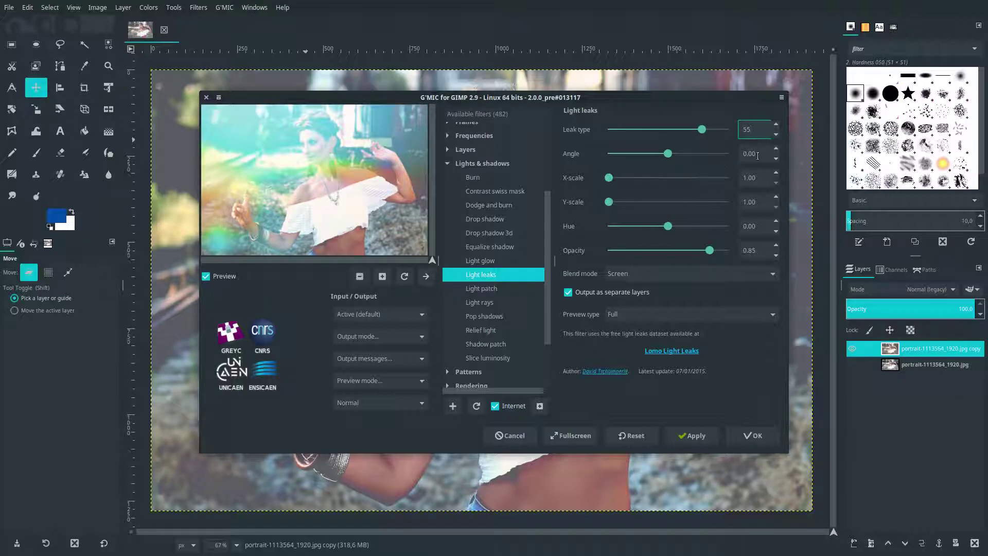
pyautogui.doubleClick(756, 156)
pyautogui.write('128')
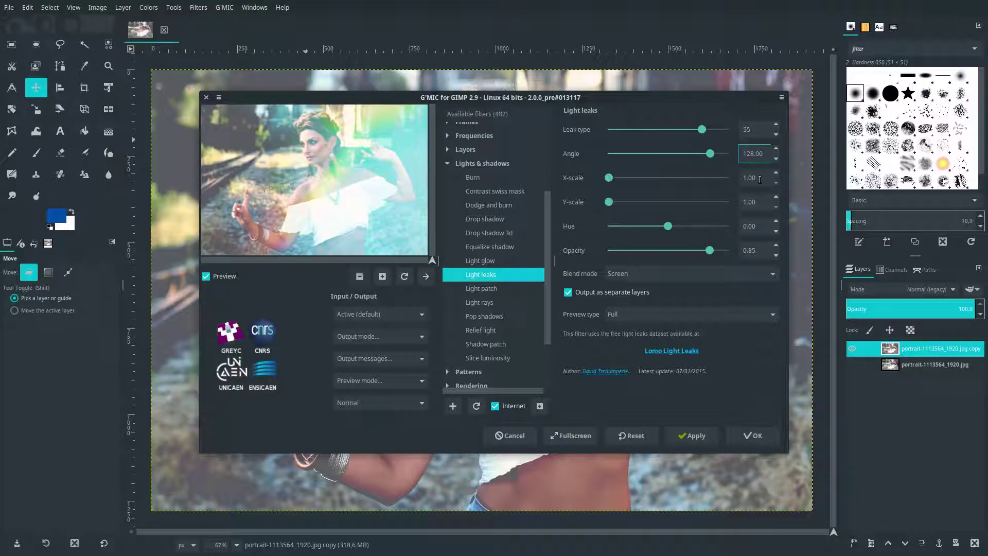
pyautogui.moveTo(759, 179); pyautogui.dragTo(744, 179)
pyautogui.write('7')
pyautogui.press('Return')
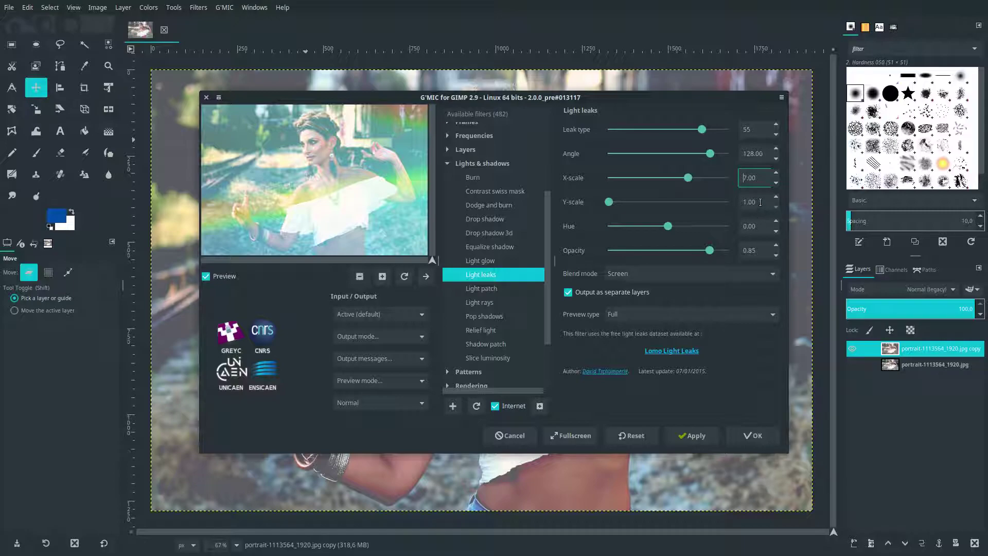
pyautogui.moveTo(760, 203); pyautogui.dragTo(743, 202)
pyautogui.write('5')
pyautogui.press('Return')
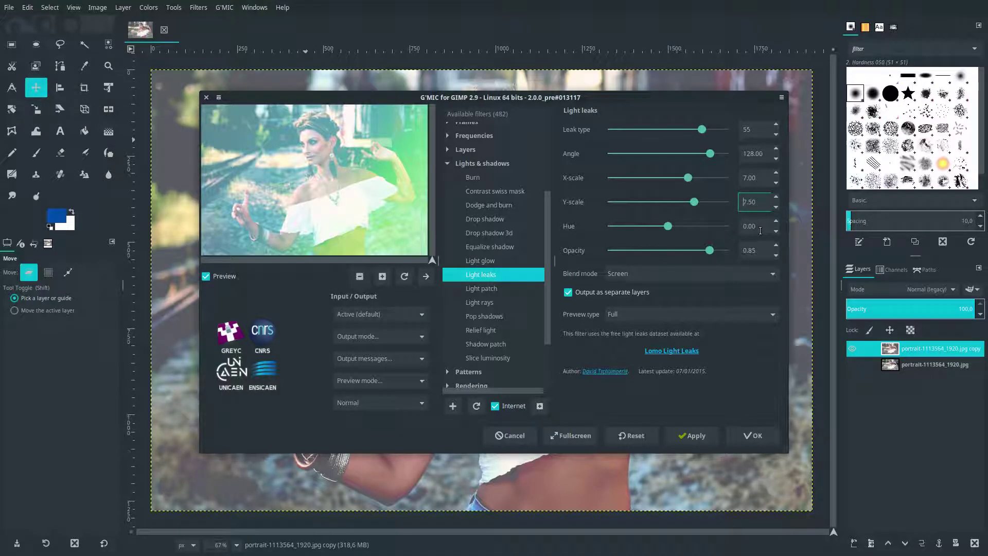
# Set hue 135 and opacity 0.28, then apply the leak as its own layer.
pyautogui.tripleClick(760, 231)
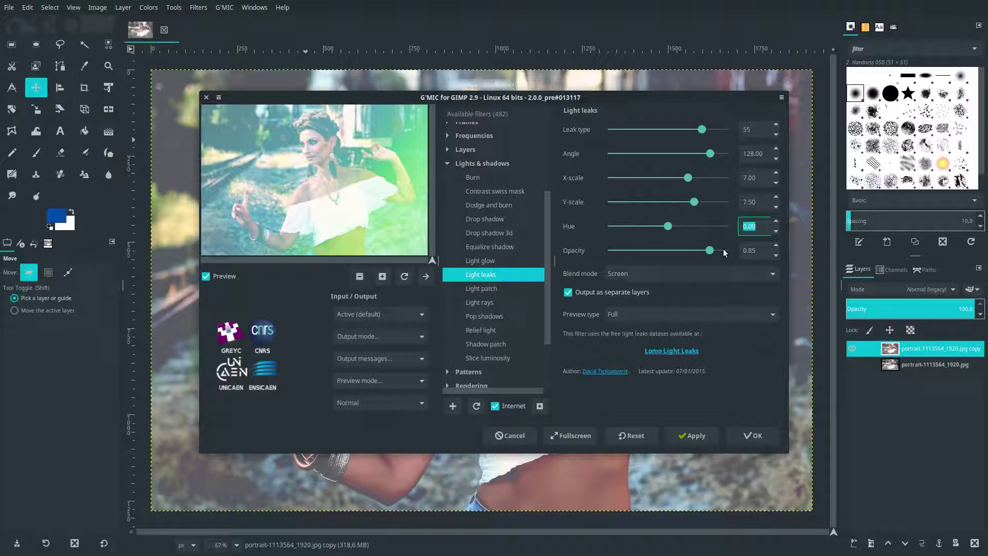
pyautogui.write('135')
pyautogui.press('Return')
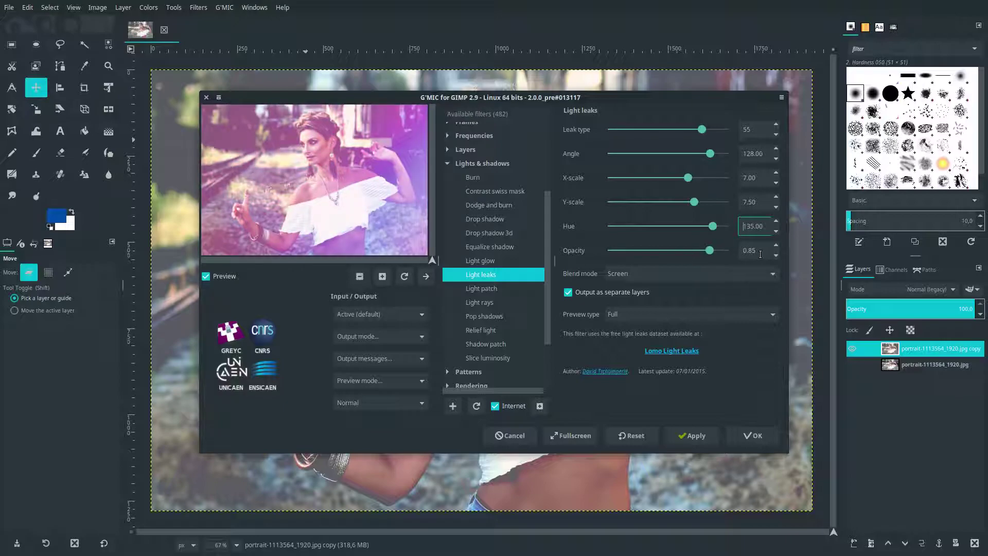
pyautogui.click(760, 254)
pyautogui.press('BackSpace')
pyautogui.press('BackSpace')
pyautogui.write('28')
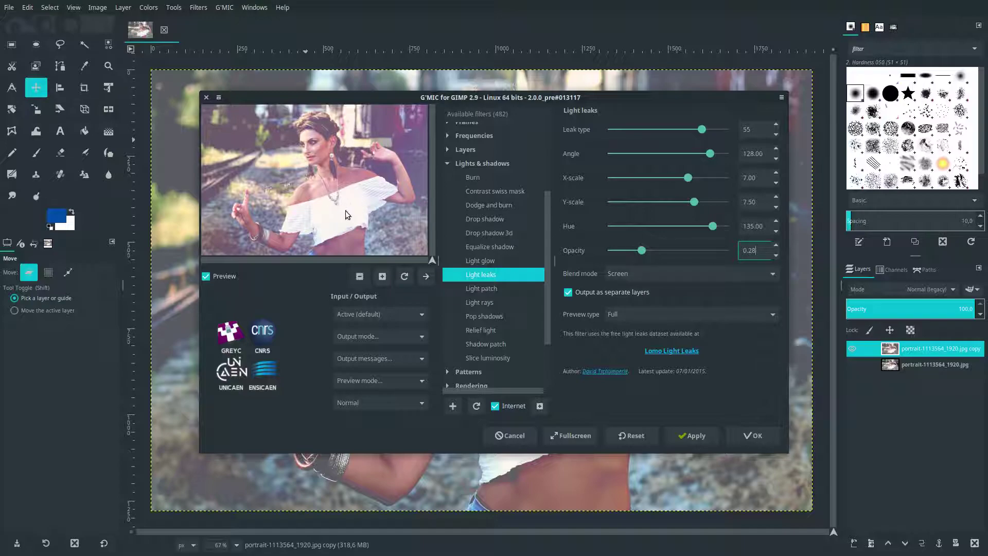
pyautogui.click(748, 429)
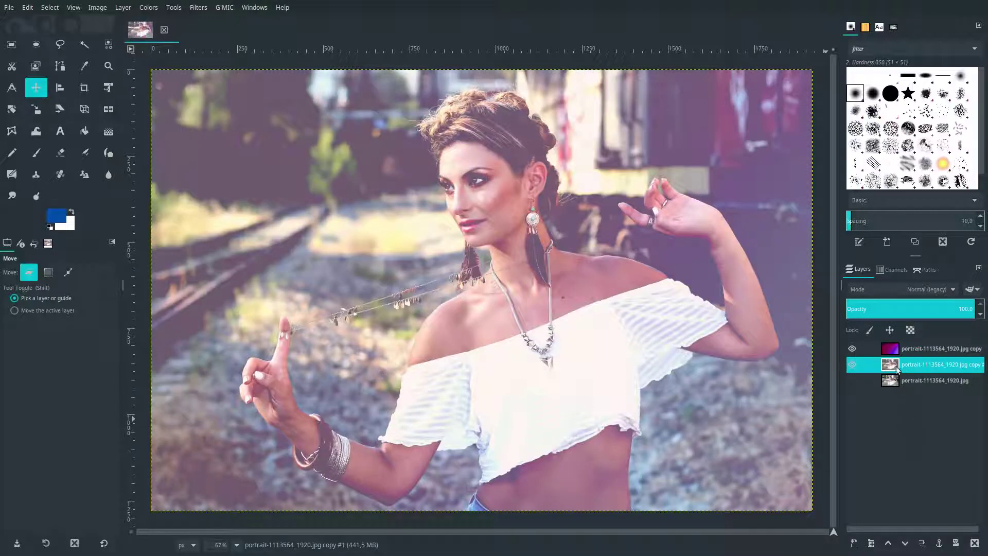
# Merge the purple light-leak layer down into the photo copy.
pyautogui.click(894, 352)
pyautogui.rightClick(894, 352)
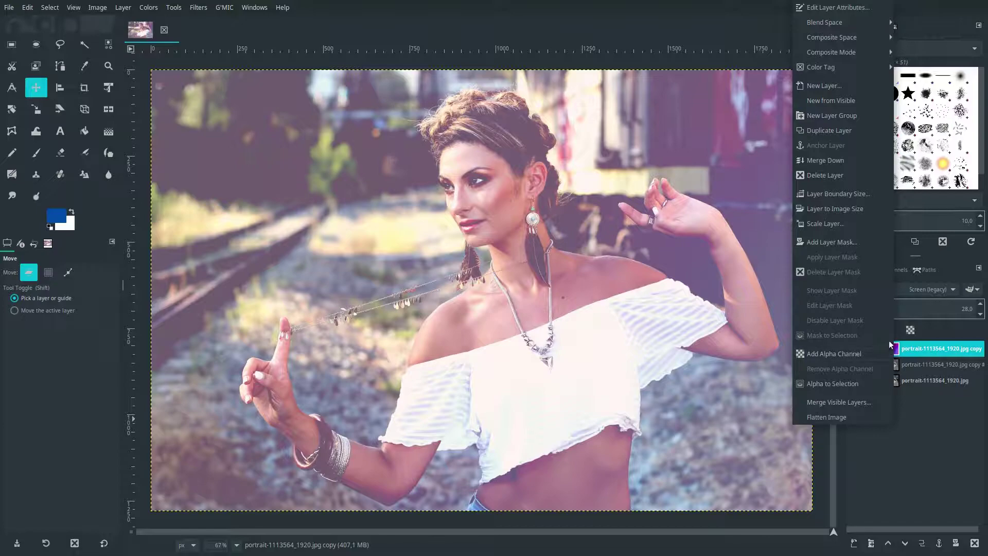
pyautogui.click(846, 160)
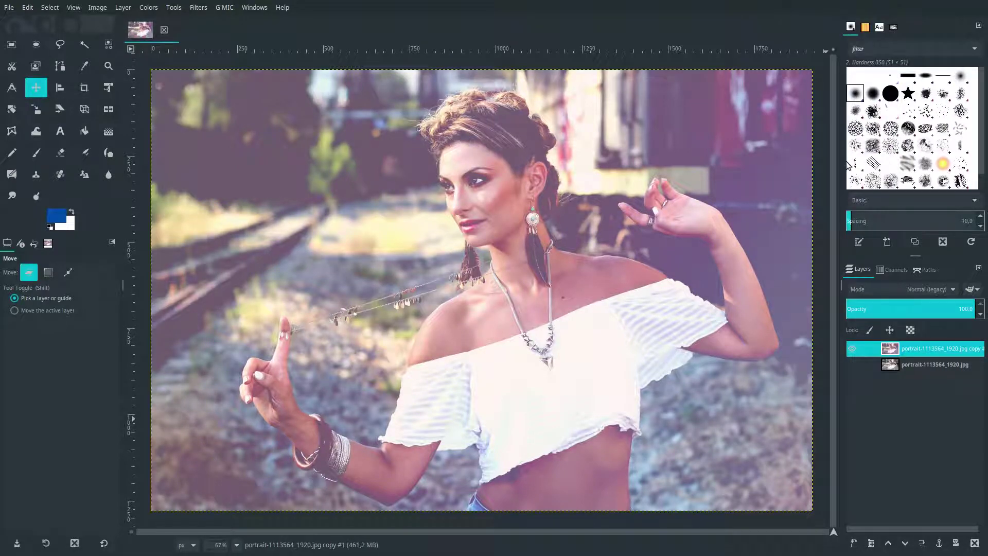
pyautogui.click(200, 9)
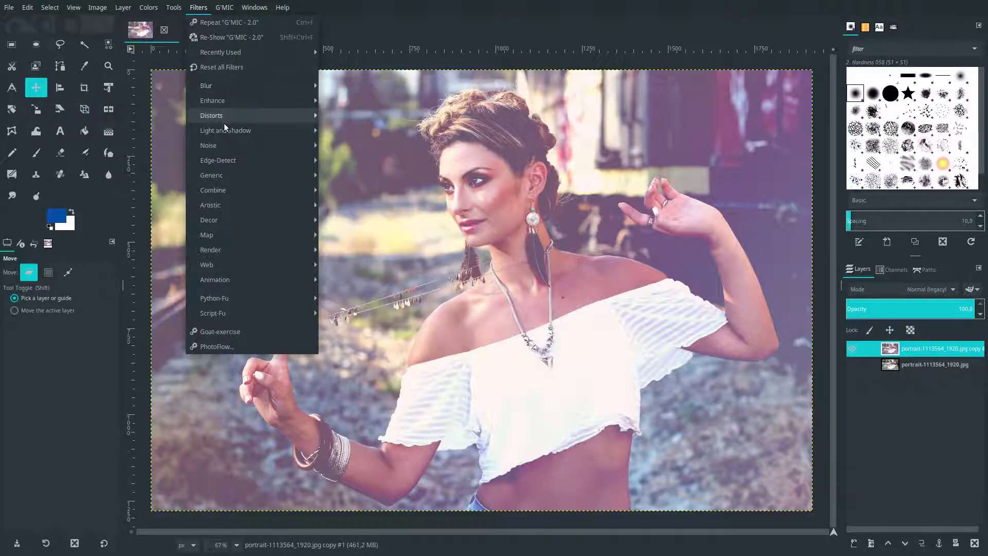
pyautogui.moveTo(225, 131)
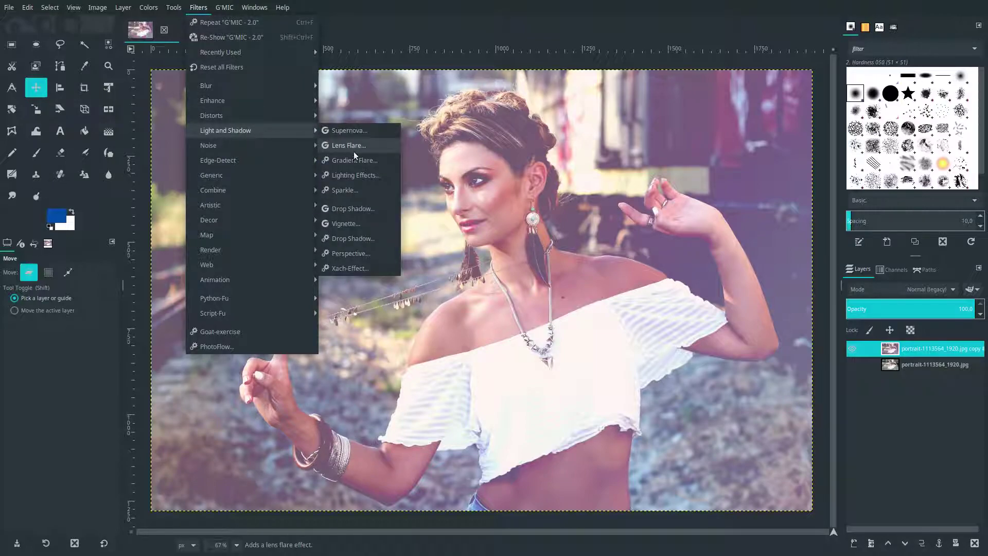
# Apply a Vignette with the default radius 1.5 and softness 0.8.
pyautogui.click(357, 223)
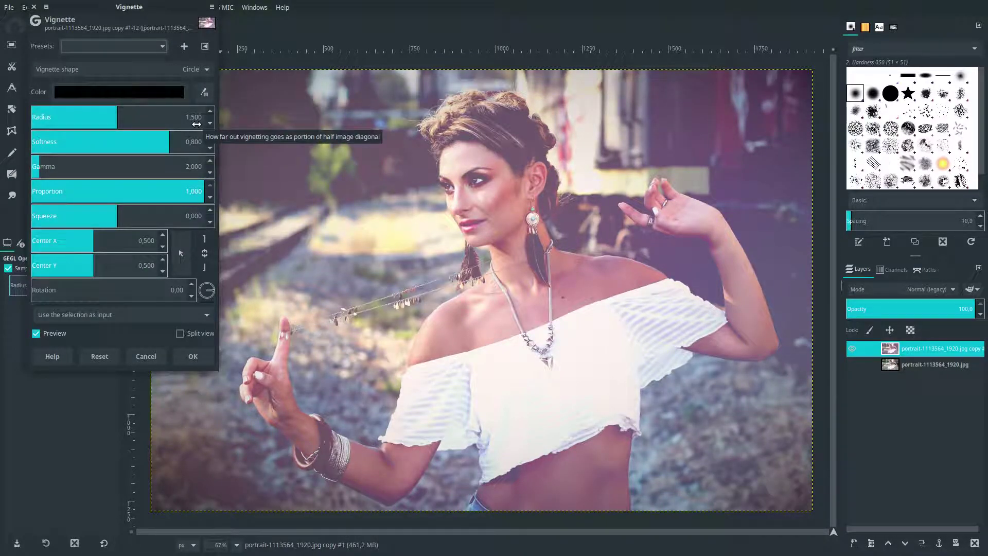
pyautogui.click(190, 361)
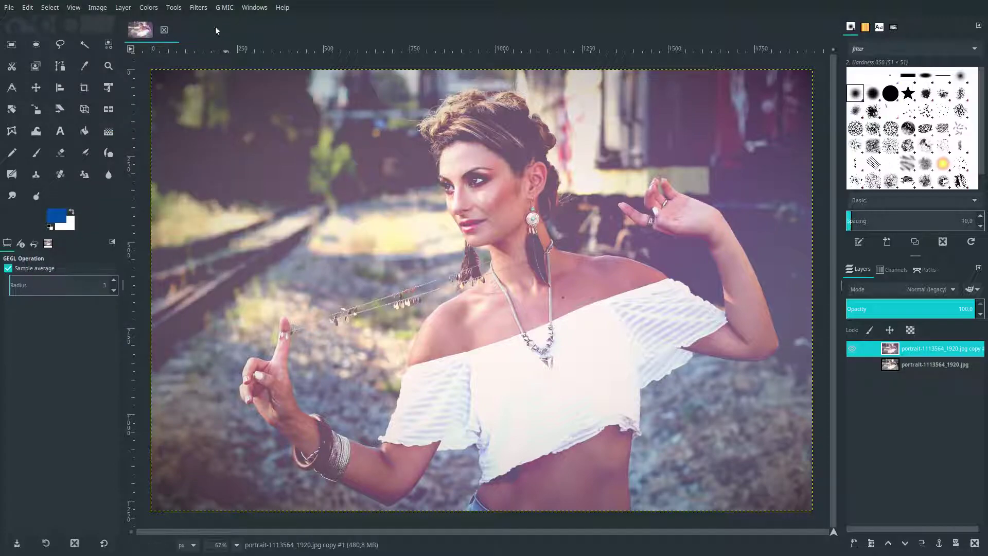
pyautogui.click(198, 8)
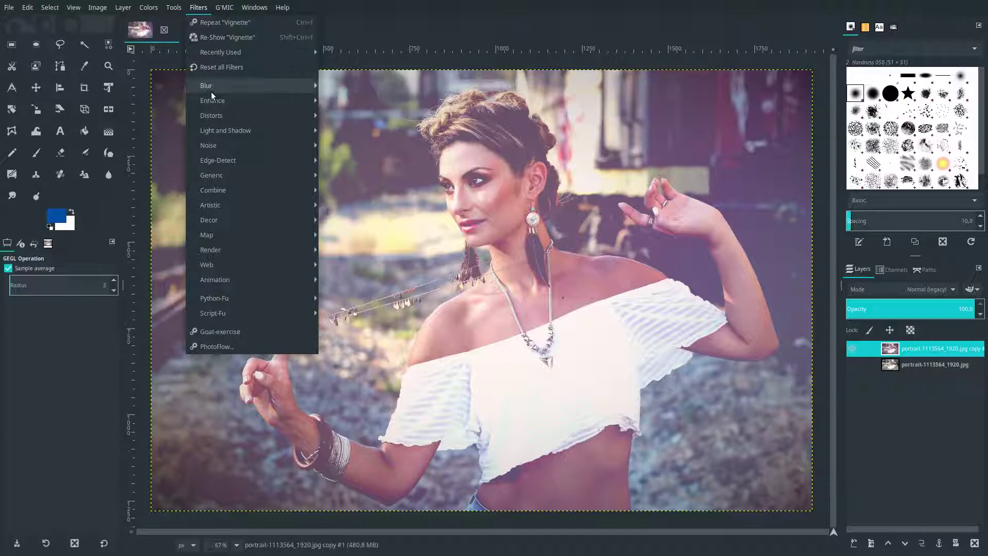
pyautogui.moveTo(212, 100)
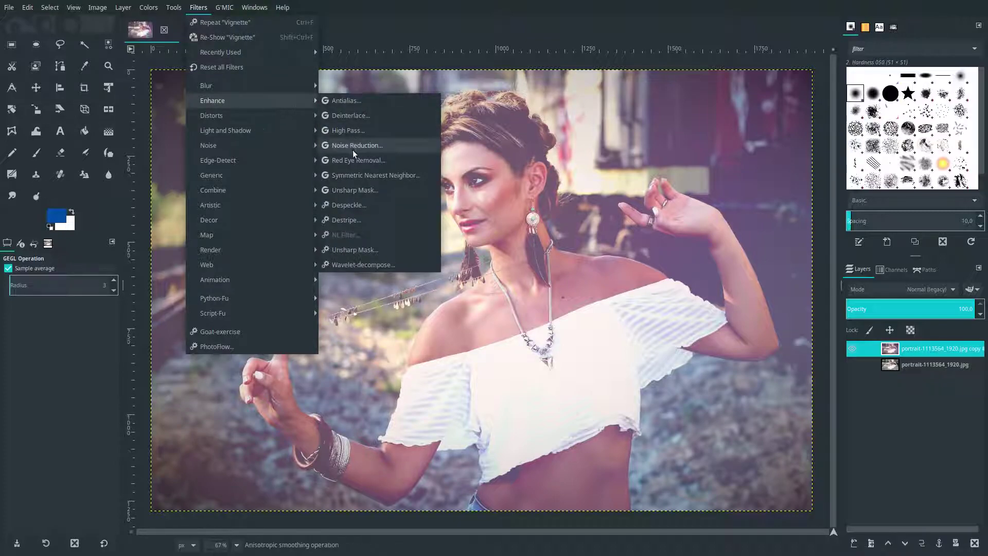
# Apply Unsharp Mask with standard deviation 0.350 and scale 4.000.
pyautogui.click(353, 190)
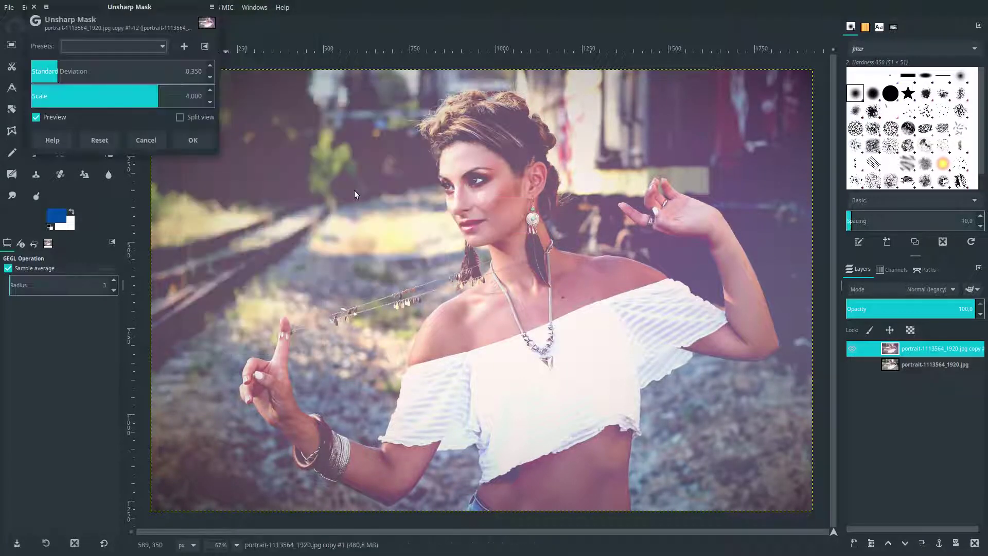
pyautogui.click(103, 144)
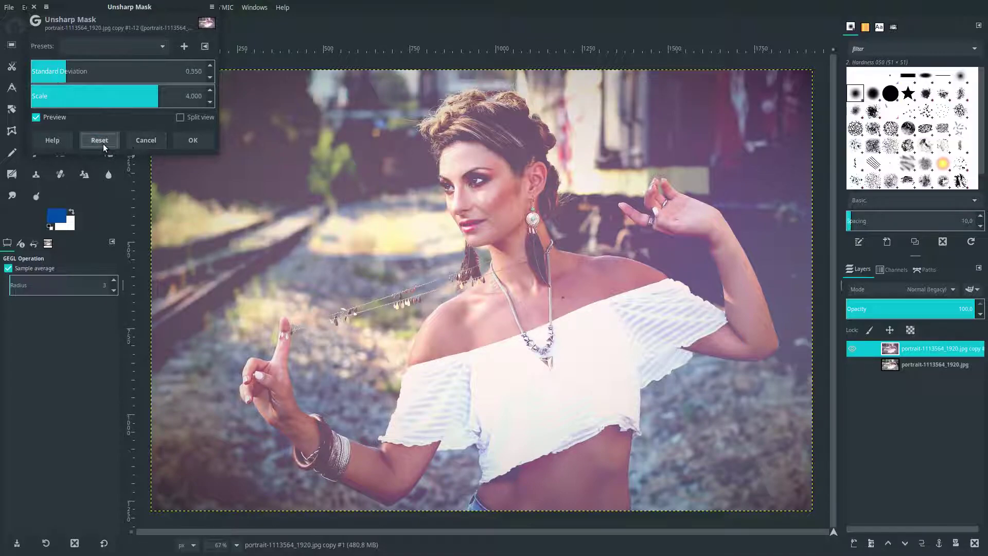
pyautogui.doubleClick(195, 71)
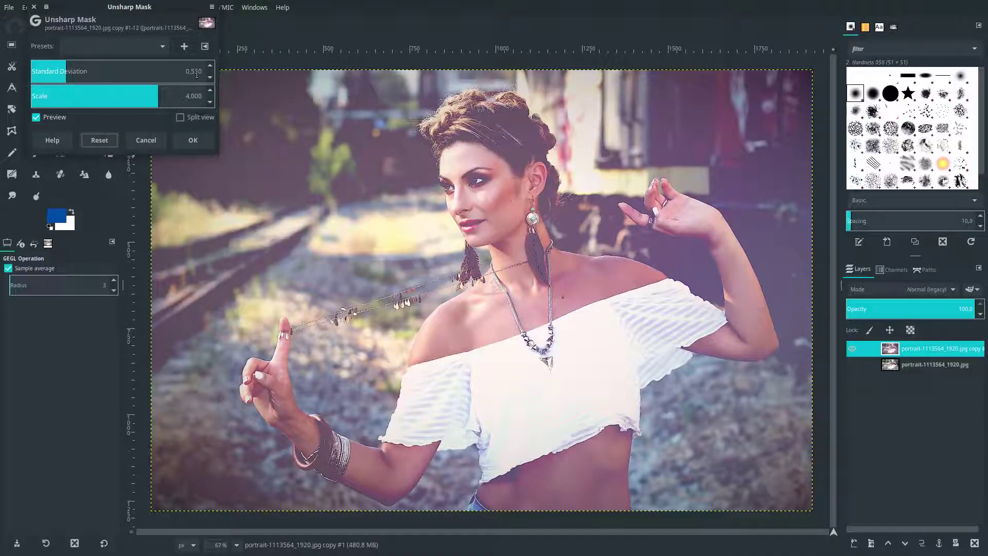
pyautogui.write('350')
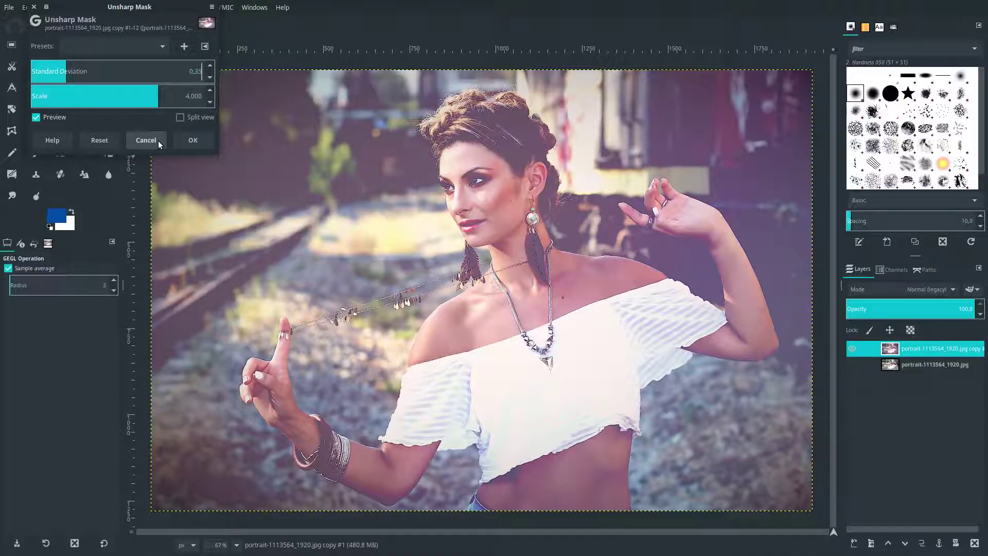
pyautogui.press('Return')
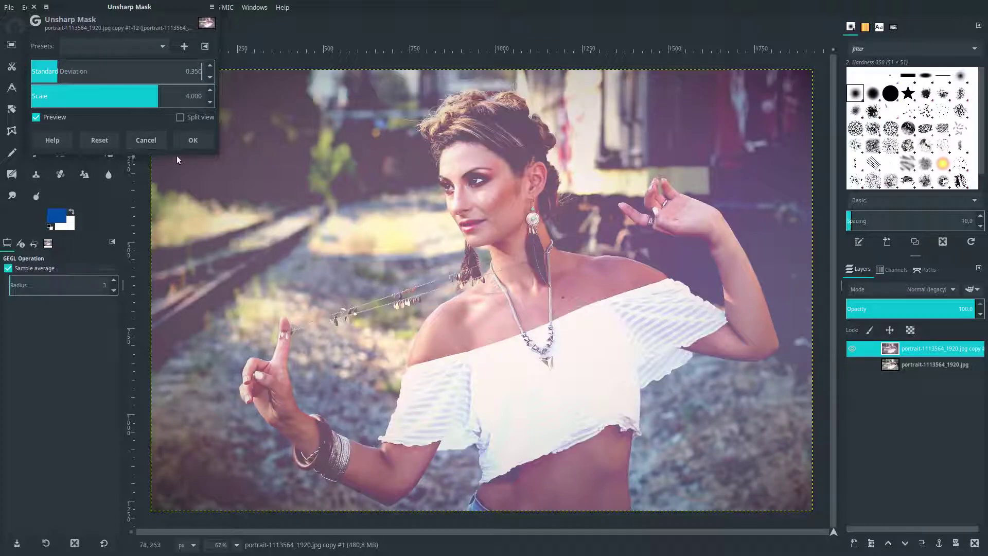
pyautogui.click(187, 144)
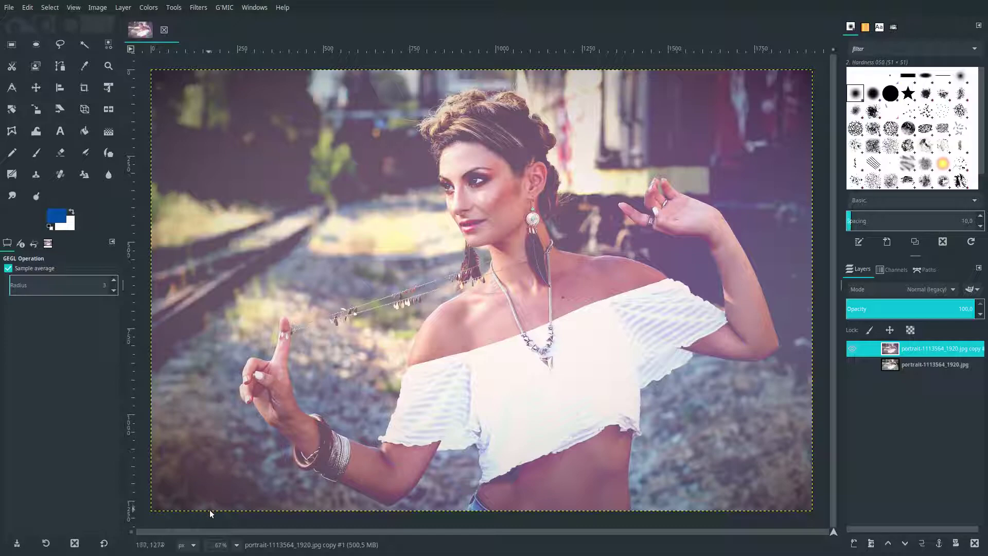
# At 60% zoom, toggle the graded layer on and off, ending with the original showing.
pyautogui.click(215, 544)
pyautogui.write('0')
pyautogui.press('Return')
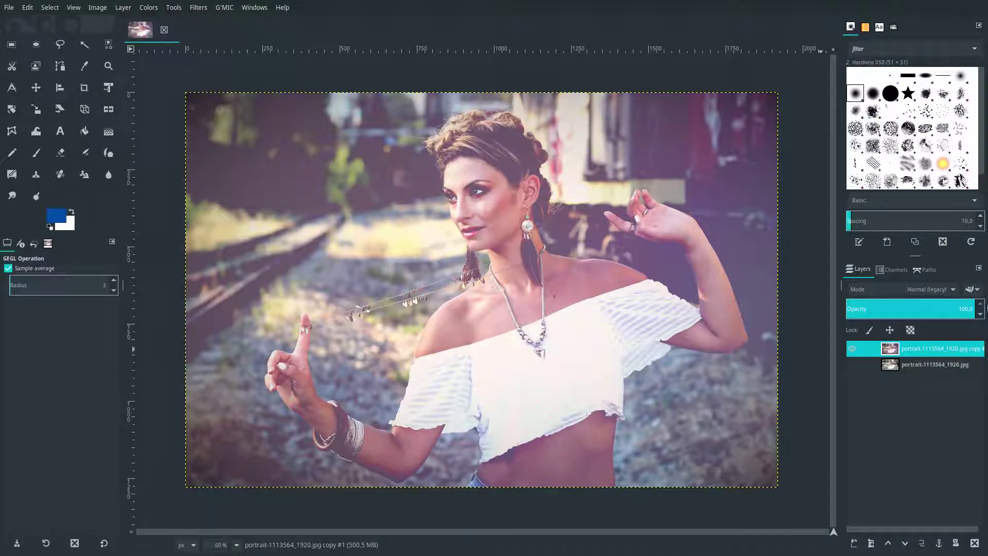
pyautogui.click(852, 349)
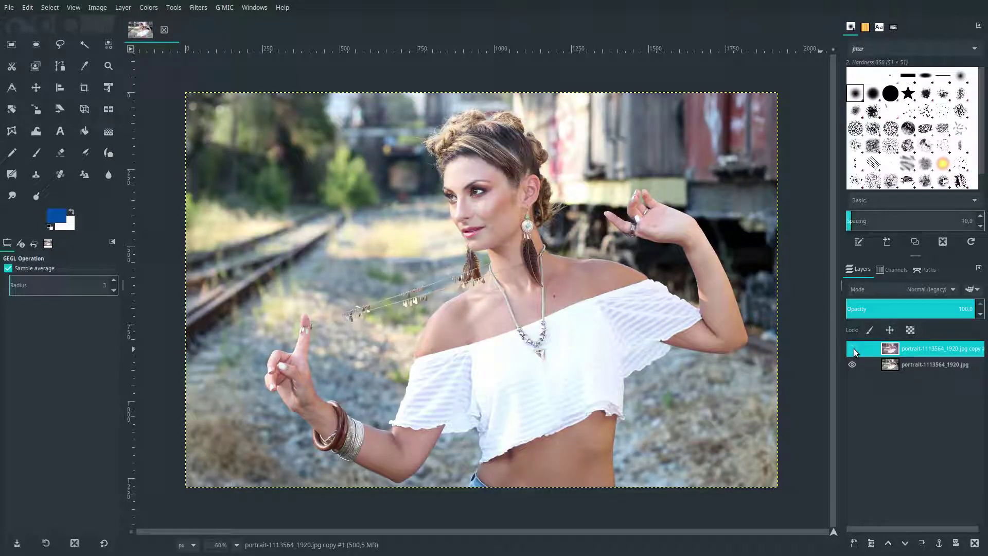
pyautogui.click(852, 348)
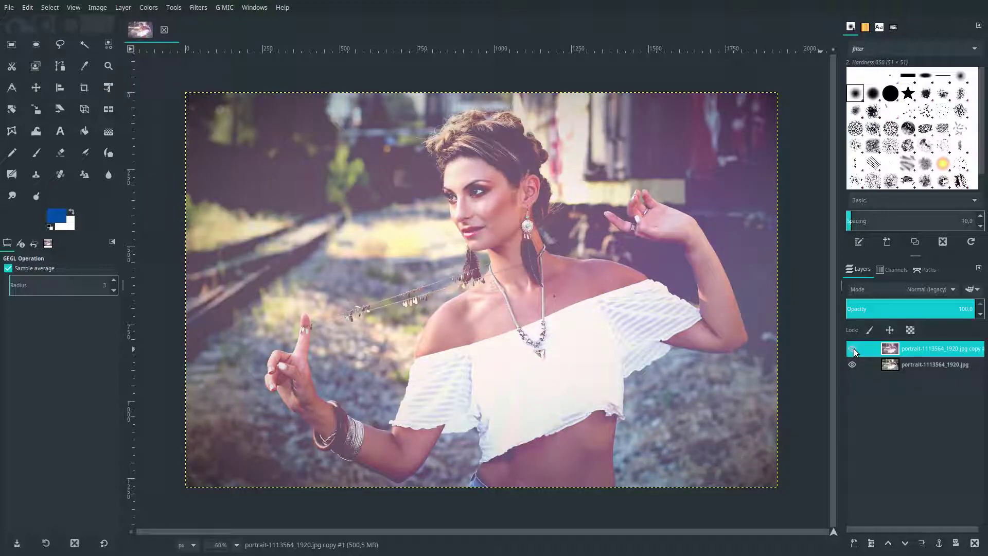
pyautogui.click(852, 349)
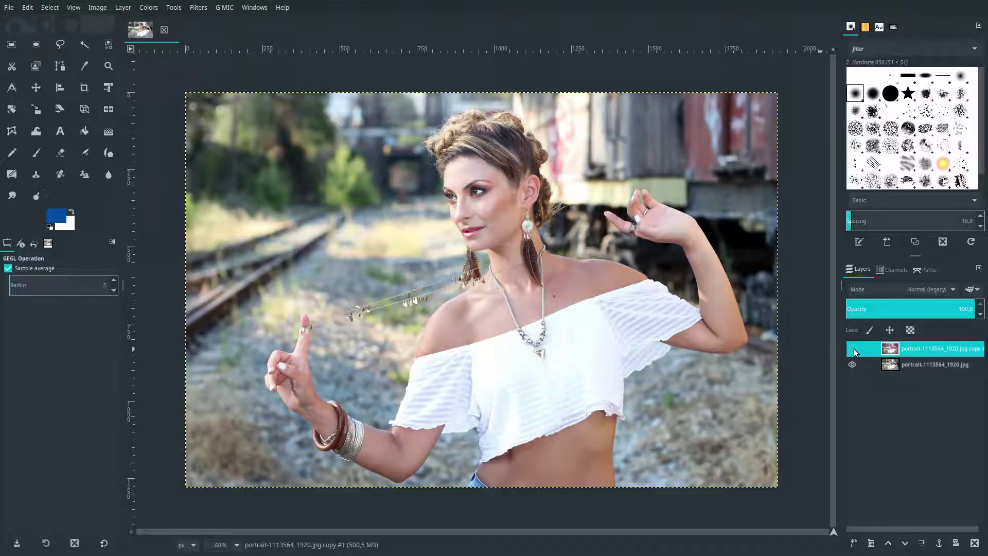
pyautogui.click(852, 349)
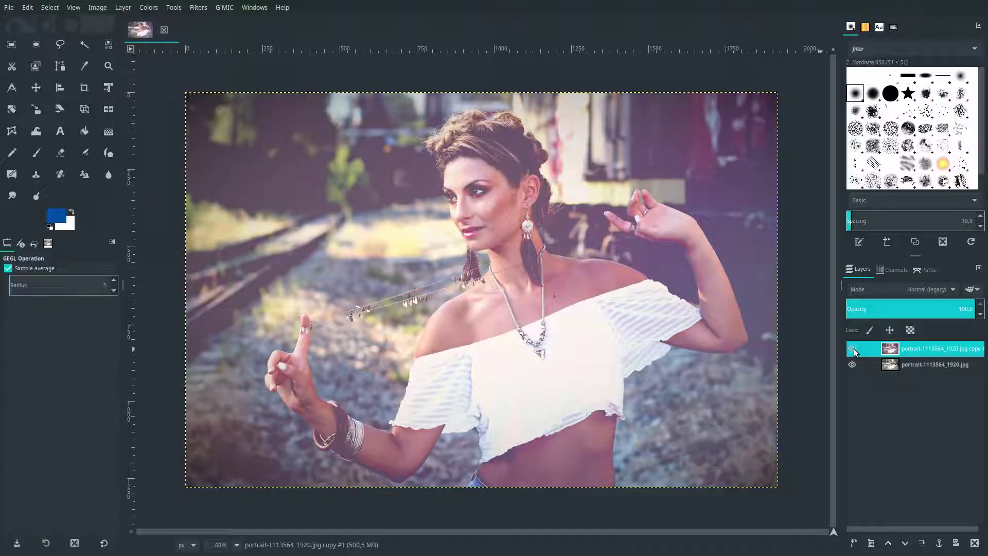
pyautogui.click(852, 349)
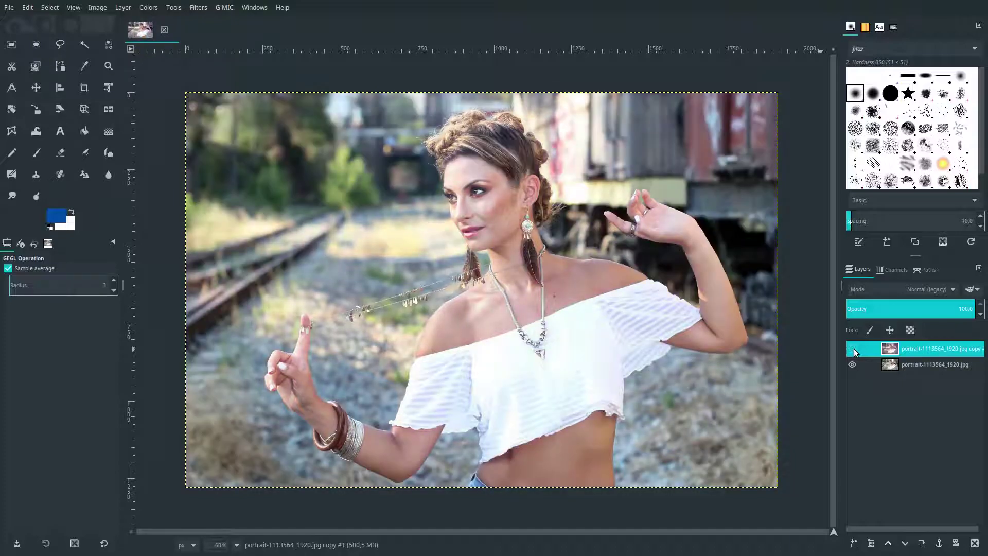
pyautogui.click(853, 349)
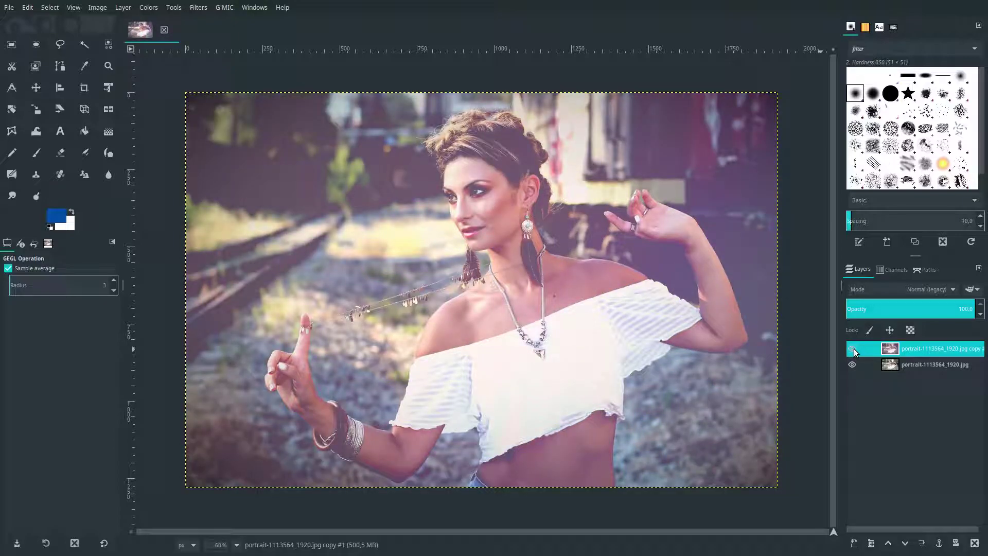
pyautogui.click(854, 348)
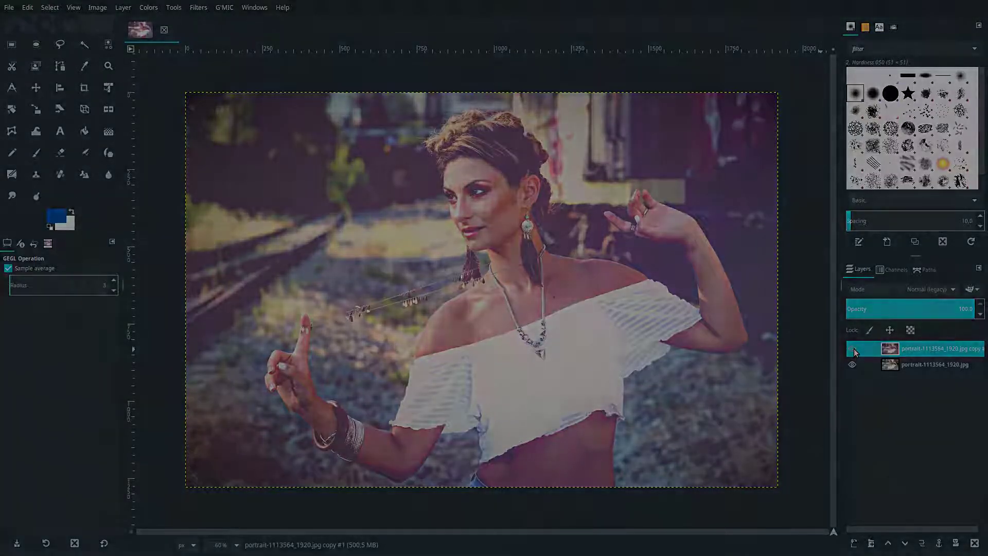